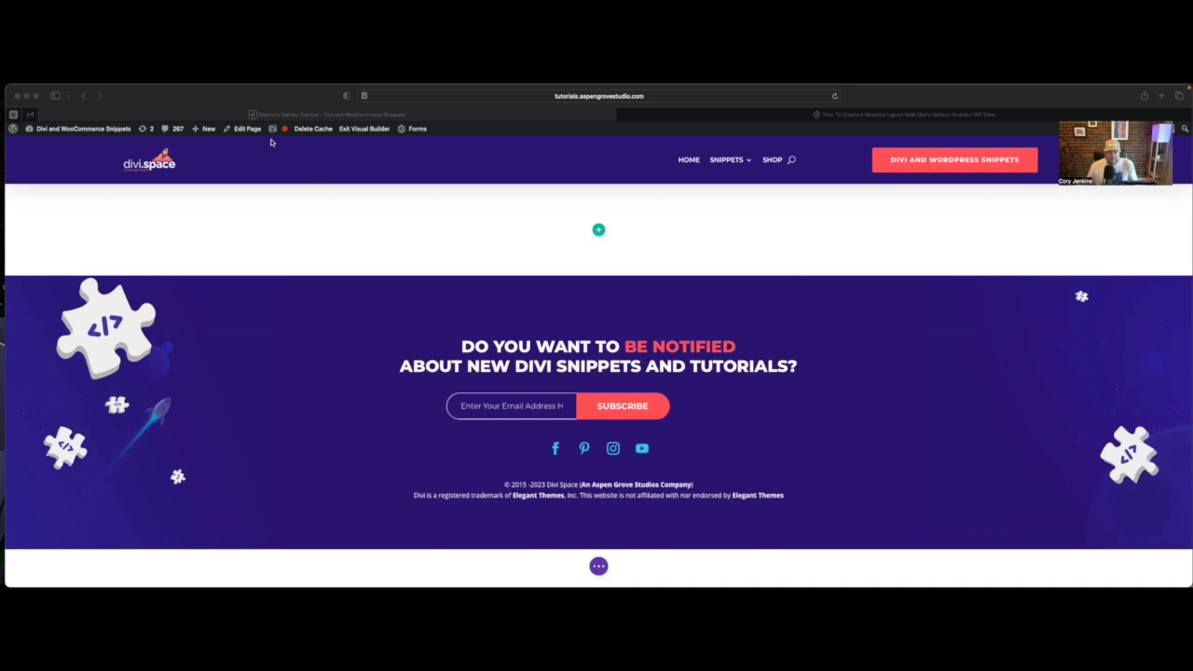
# Insert a single-column row in the empty section and add a Gallery module to it
pyautogui.click(598, 230)
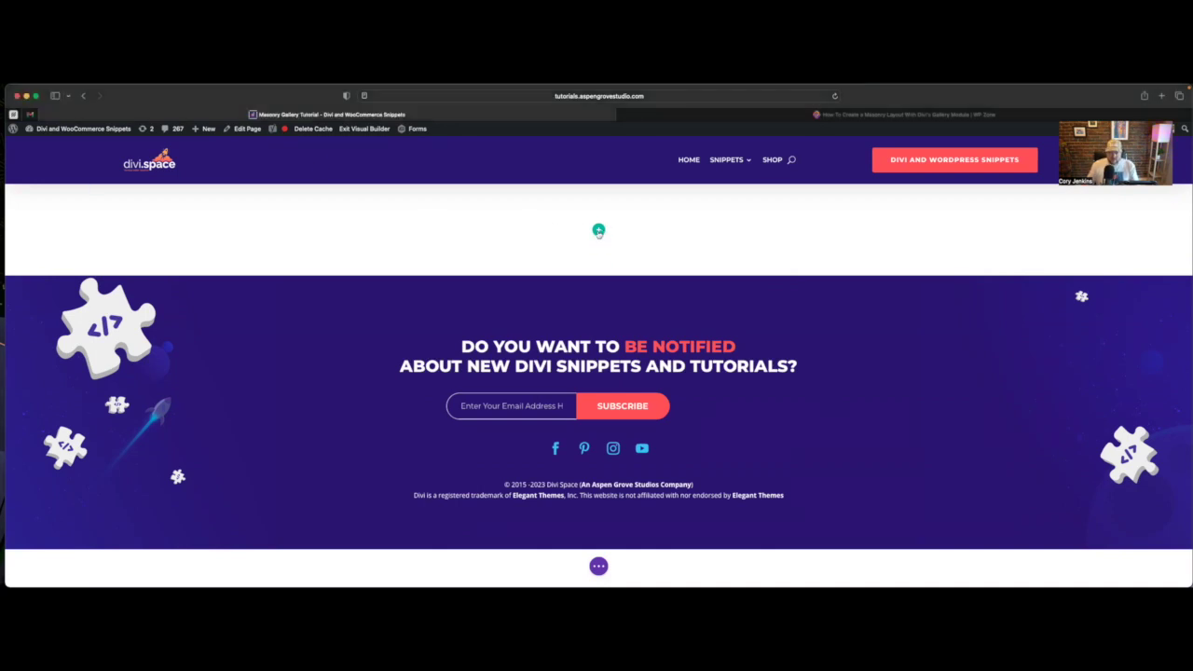
pyautogui.click(598, 231)
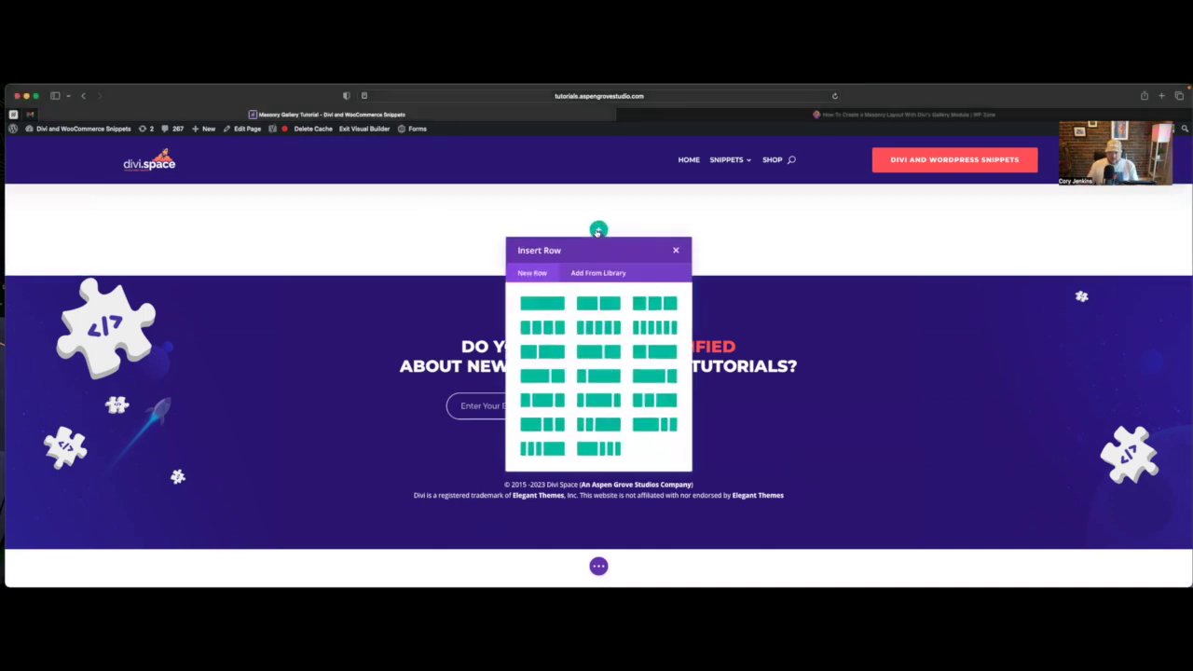
pyautogui.click(540, 304)
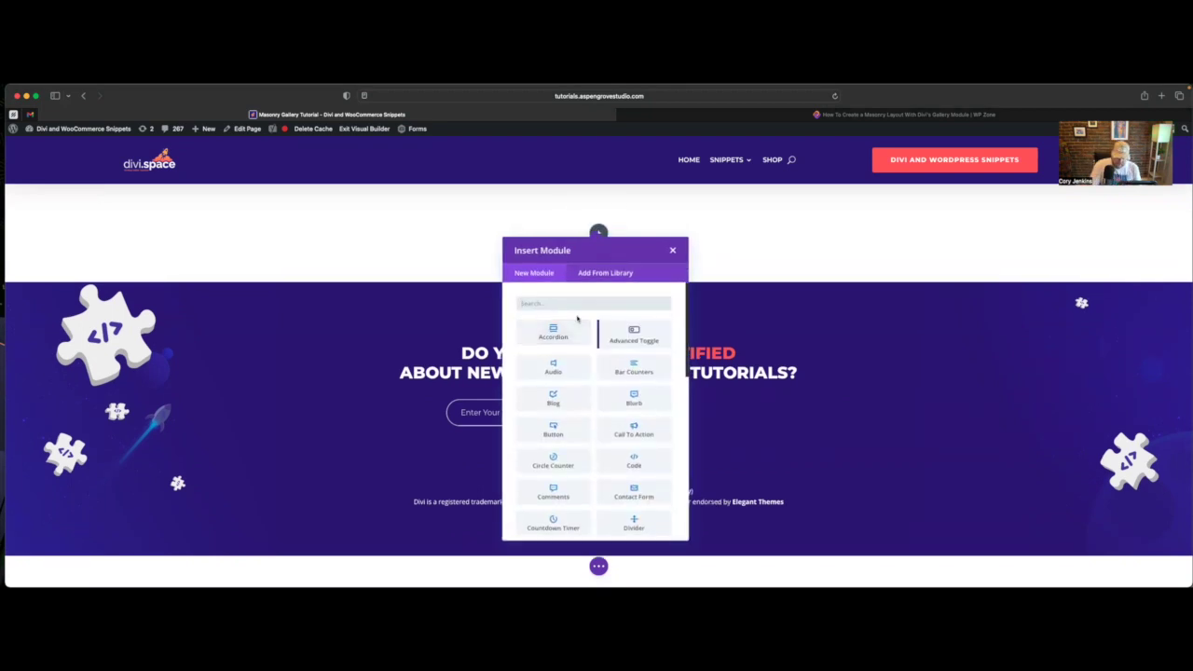
pyautogui.write('gallery')
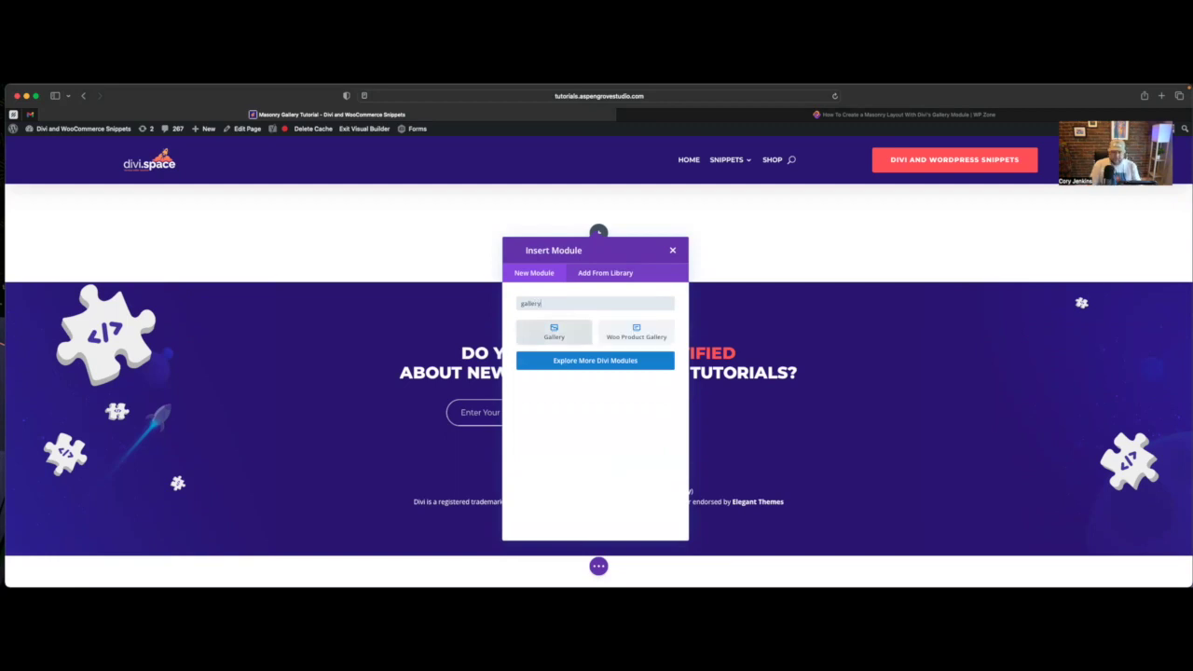
pyautogui.click(581, 345)
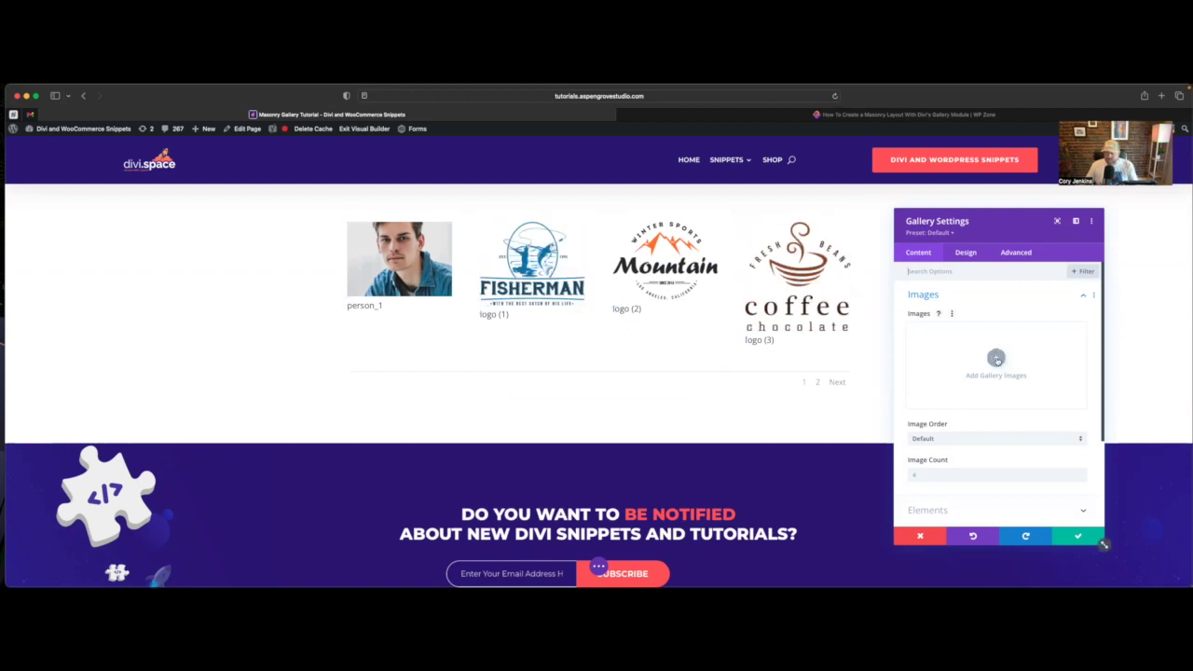
# Add nine wedding photos from the media library to the gallery: photo_06, photo_05, photo_04, photo_07, photo_01, groom, bride, hero_bg2 and video_img2
pyautogui.click(997, 358)
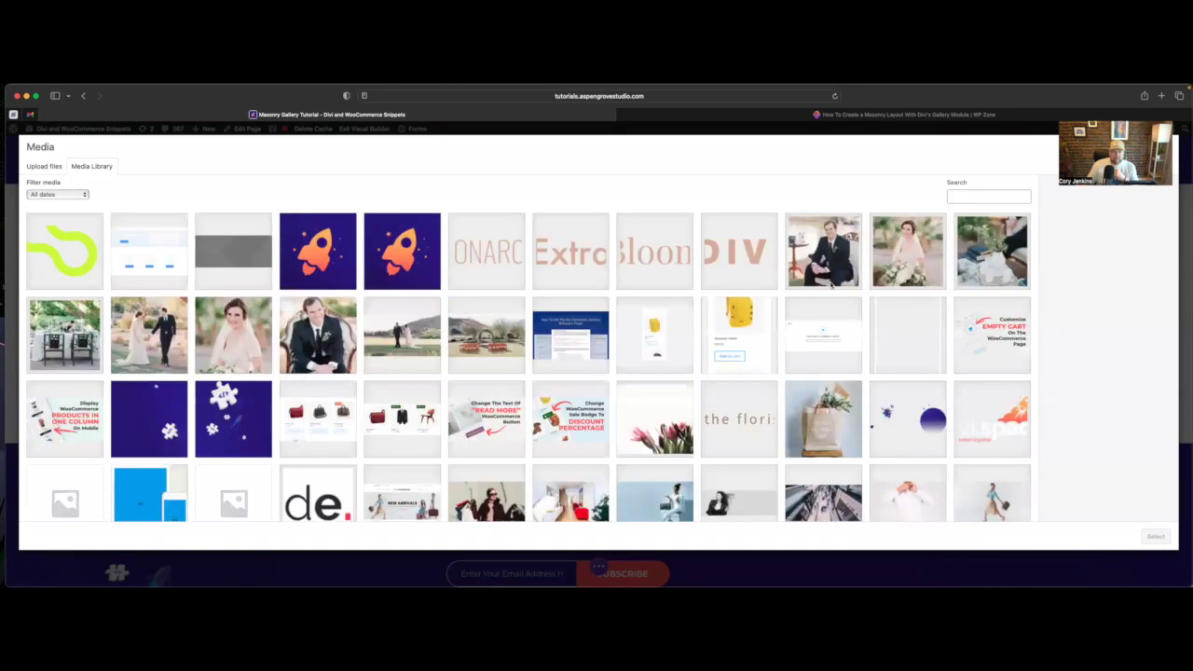
pyautogui.click(827, 248)
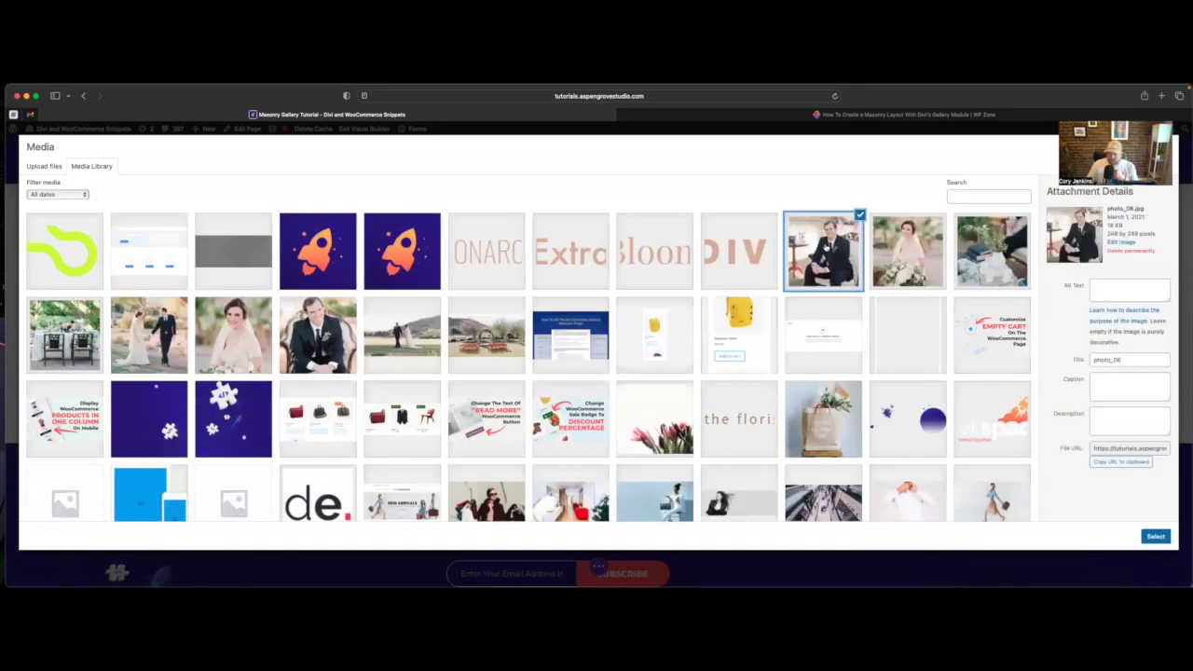
pyautogui.click(920, 251)
pyautogui.click(957, 250)
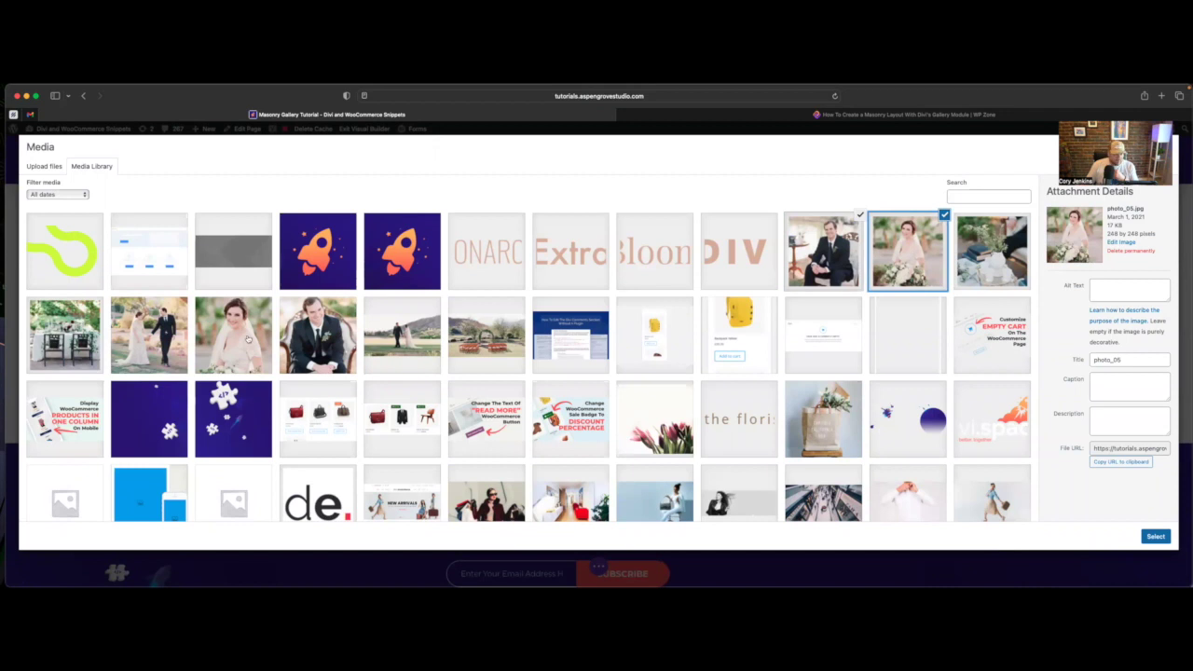
pyautogui.click(68, 337)
pyautogui.click(144, 336)
pyautogui.click(241, 337)
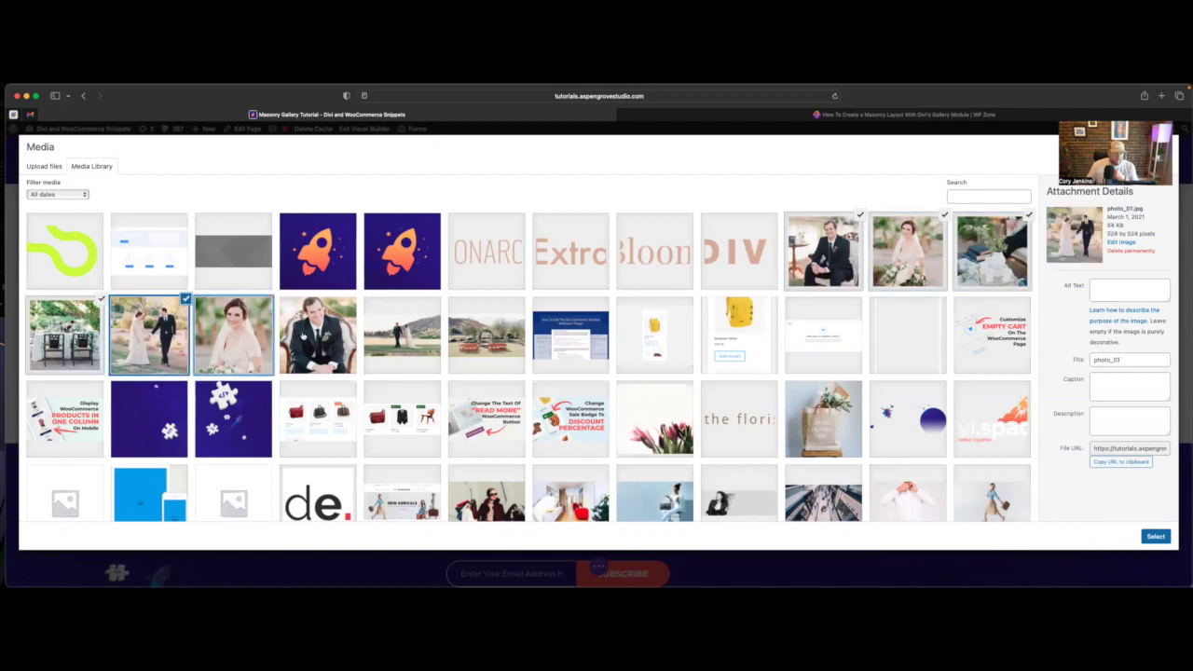
pyautogui.click(317, 337)
pyautogui.click(402, 335)
pyautogui.click(508, 334)
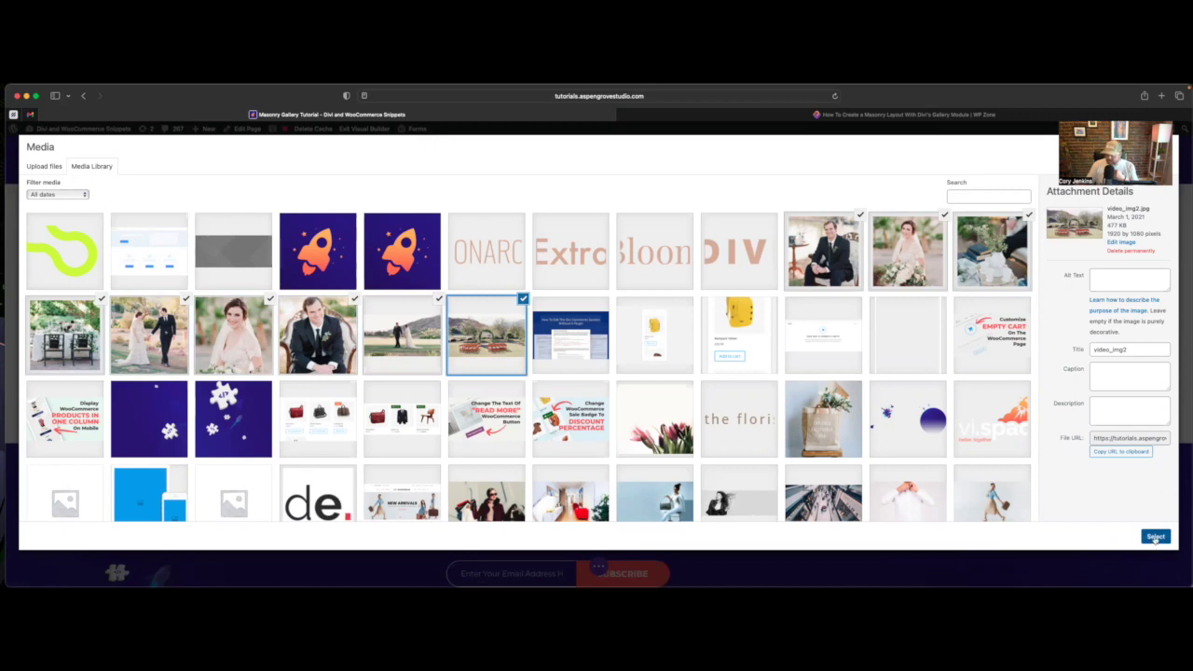
pyautogui.click(1156, 538)
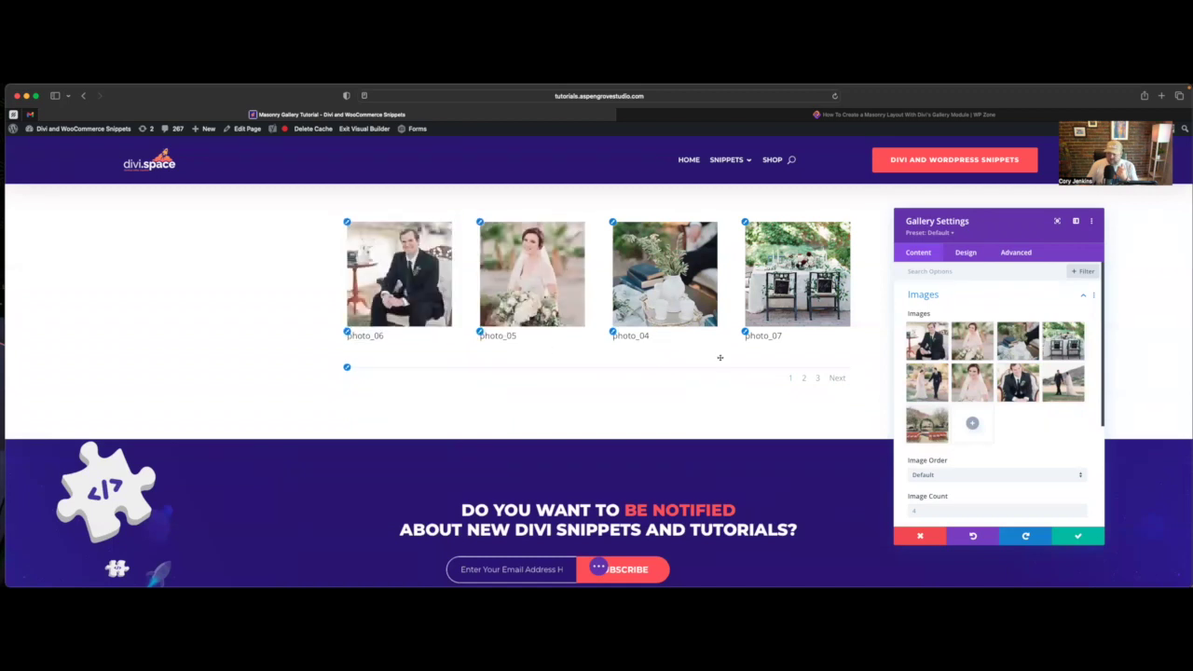
# Set the gallery's image count to 12
pyautogui.scroll(-3, 1008, 421)
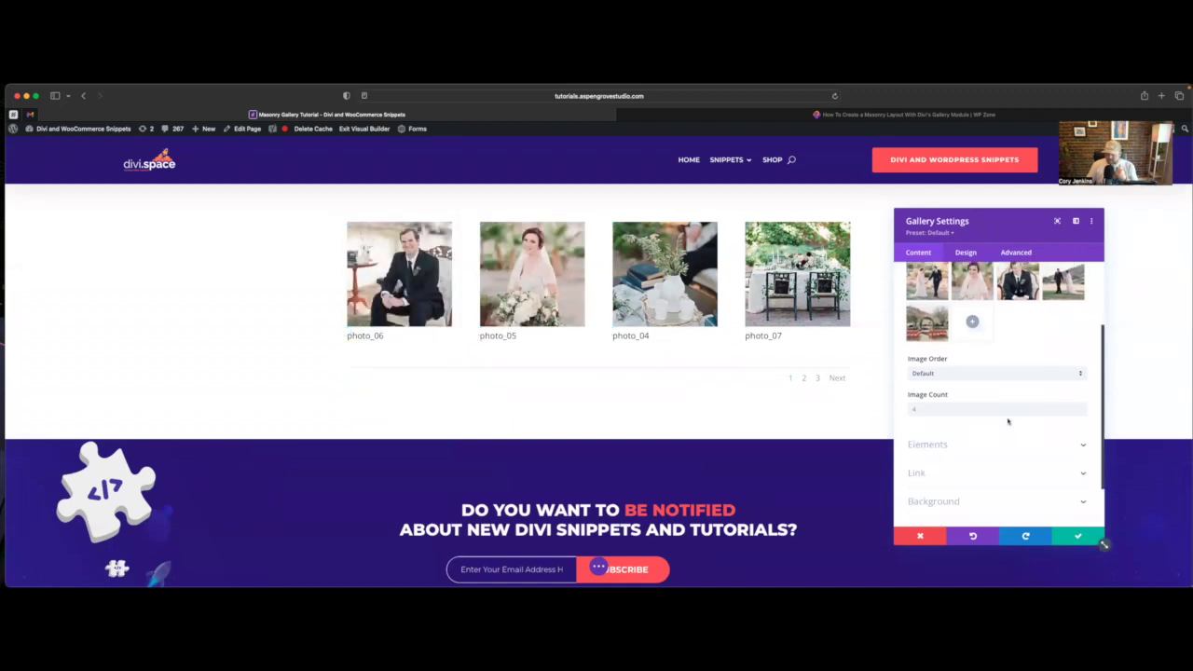
pyautogui.click(950, 411)
pyautogui.write('12')
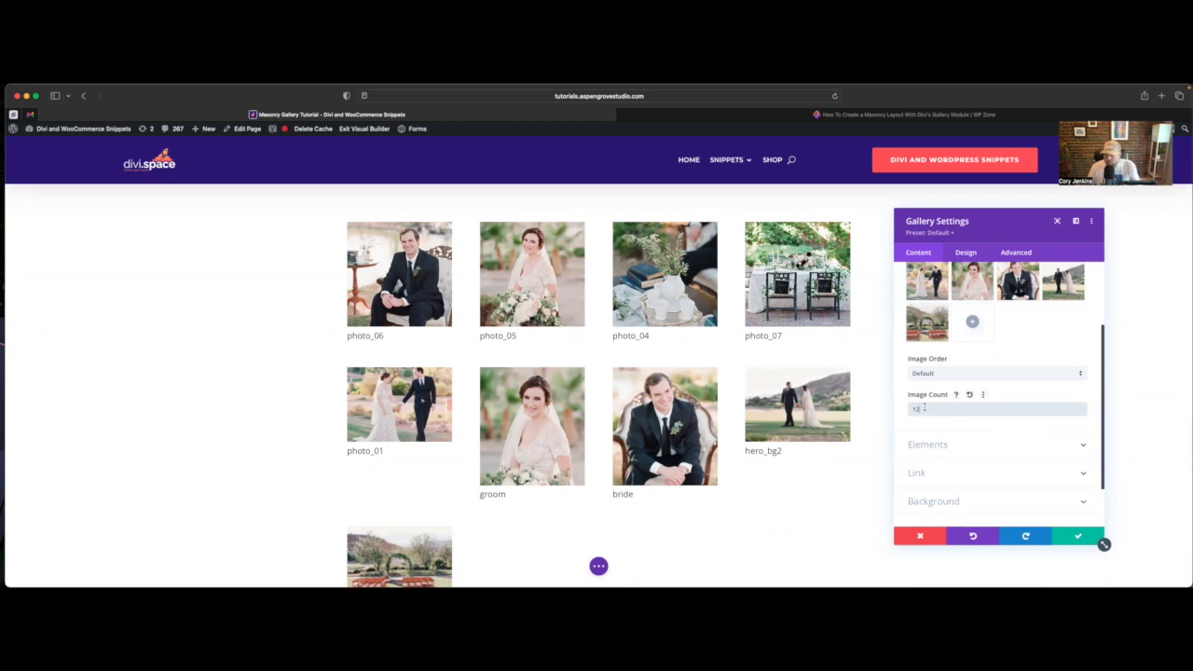
# Turn off the gallery's title and caption display and its pagination, and save the module settings
pyautogui.click(960, 448)
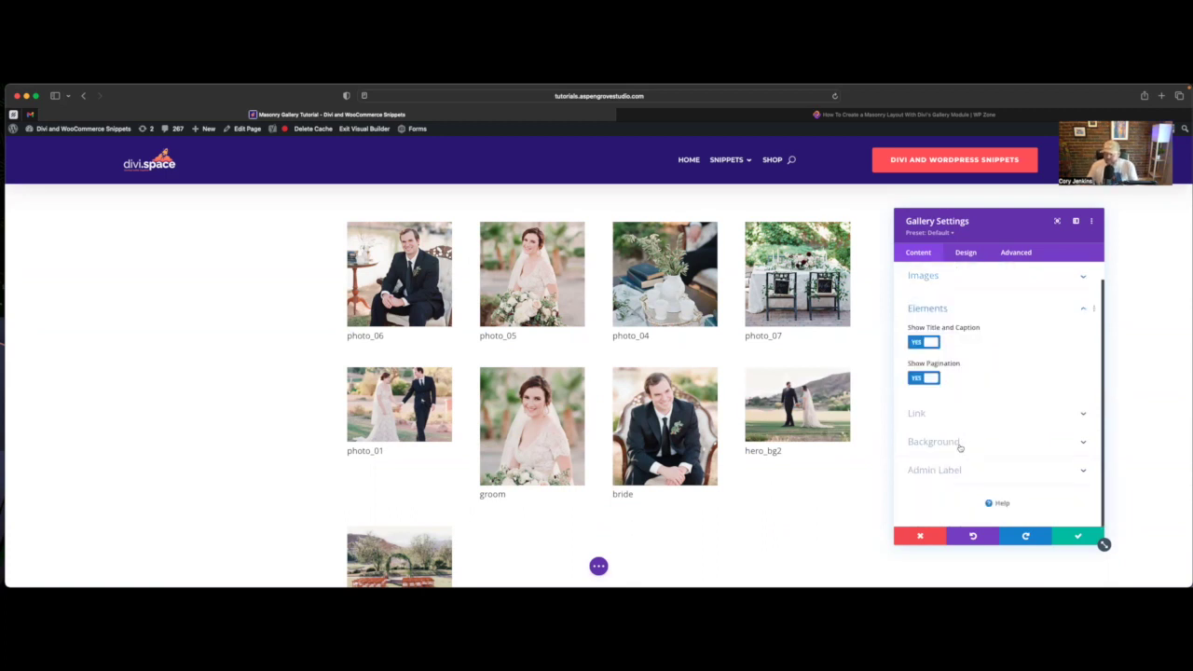
pyautogui.click(929, 343)
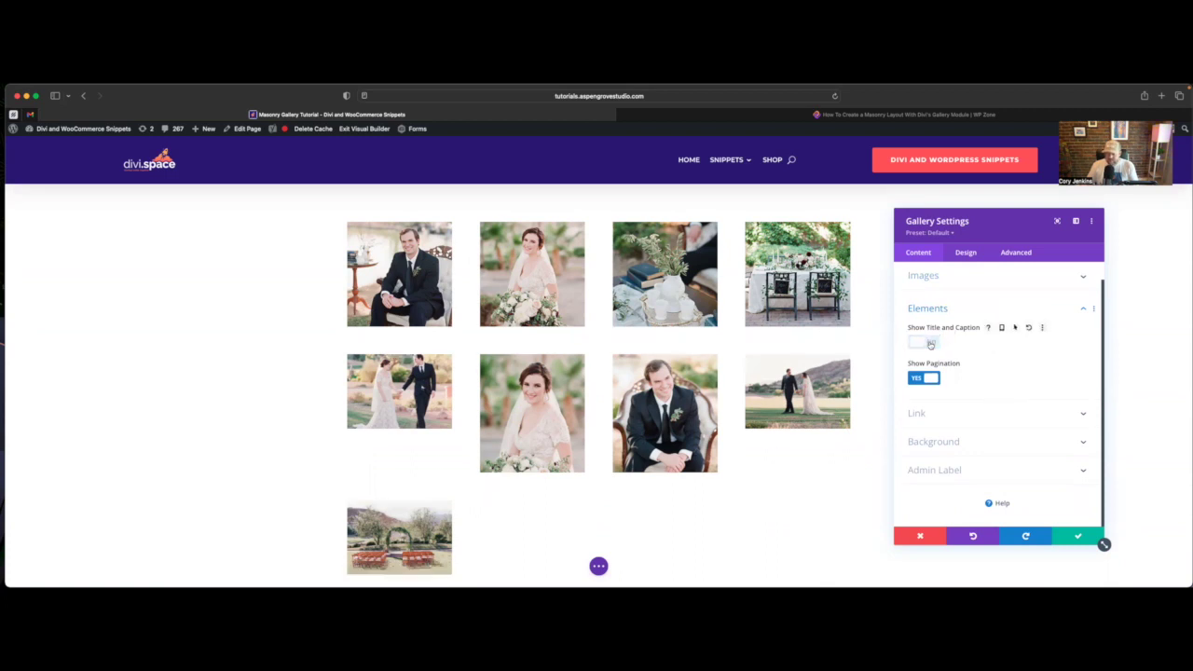
pyautogui.click(931, 379)
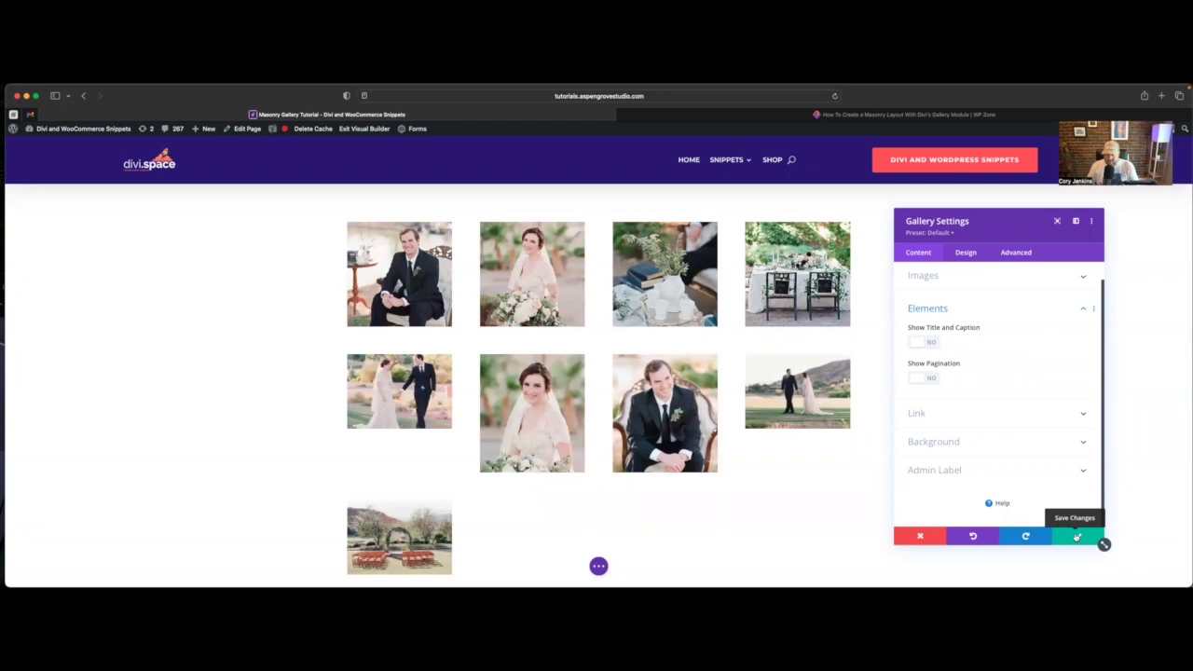
pyautogui.click(1076, 538)
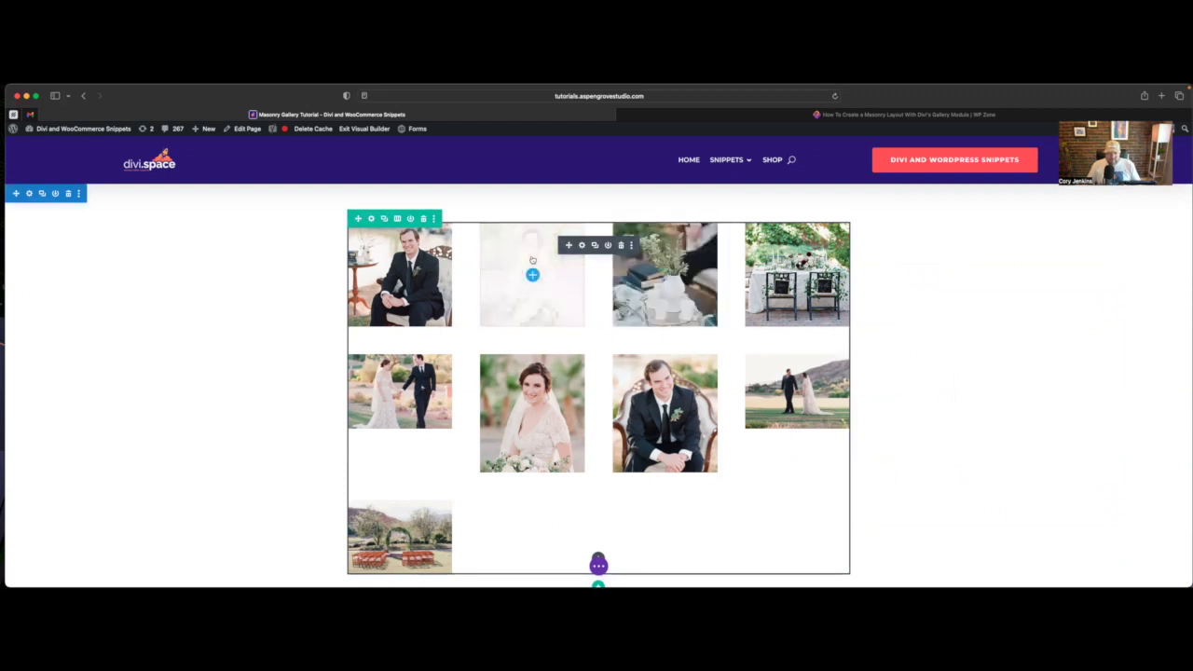
pyautogui.scroll(-2, 263, 258)
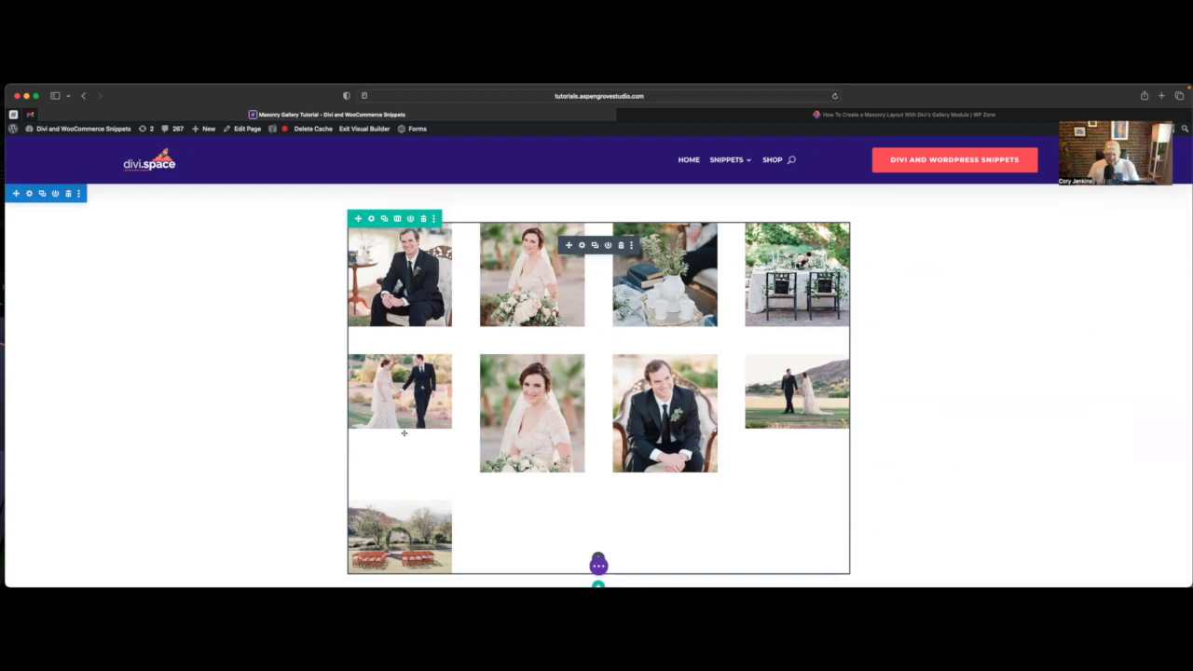
# Switch to the WP Zone masonry layout article and review its introduction, example gallery and Step 1 on adding the Gallery module
pyautogui.click(835, 115)
pyautogui.scroll(5, 811, 233)
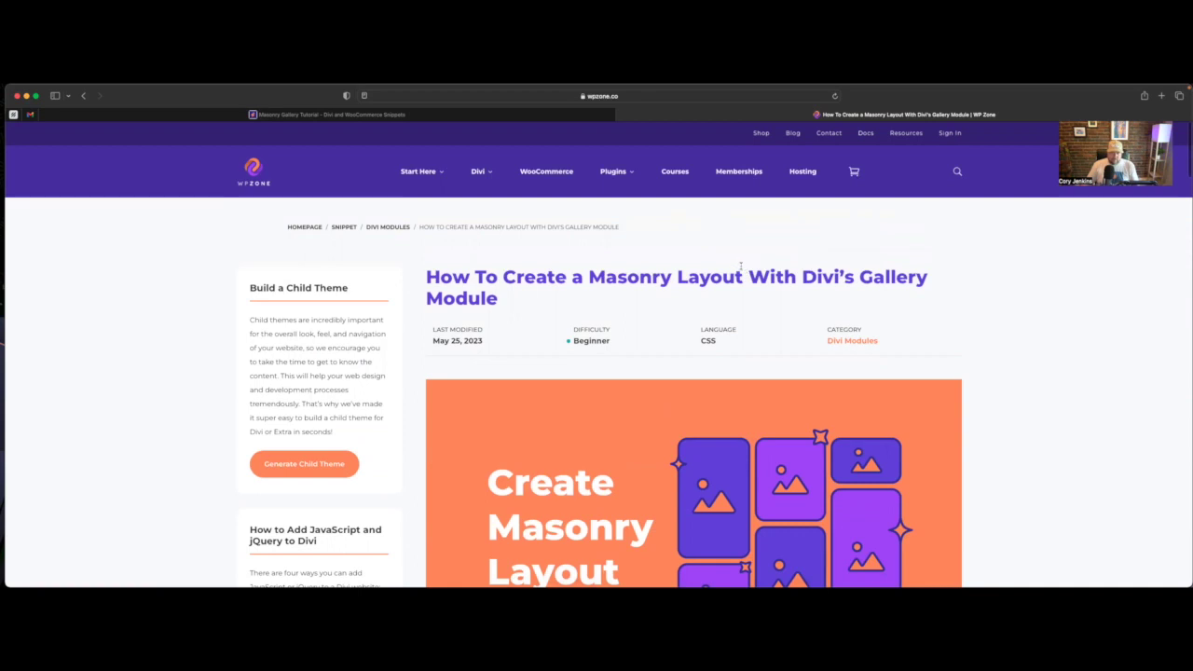
pyautogui.moveTo(435, 180)
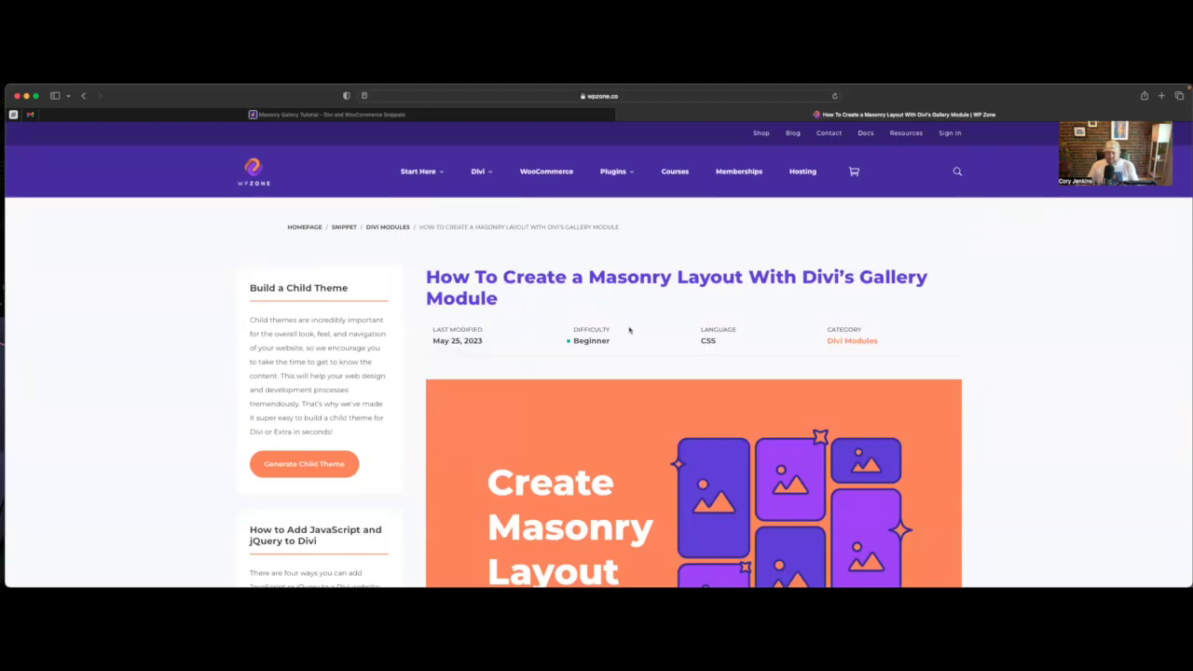
pyautogui.scroll(-10, 630, 330)
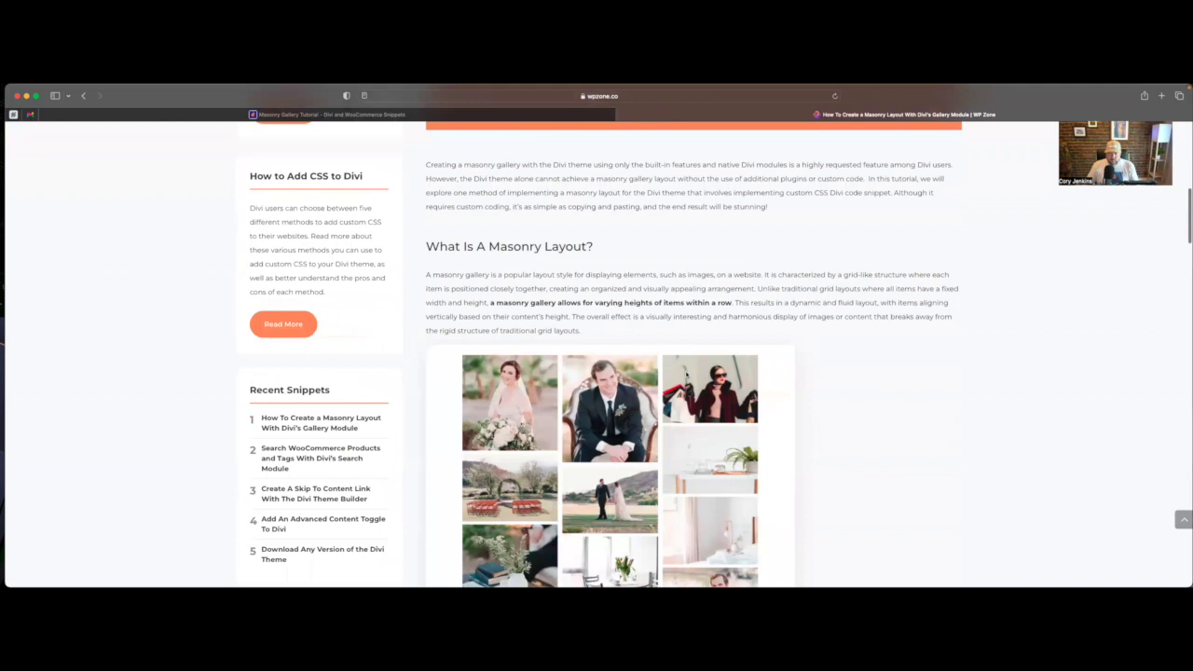
pyautogui.scroll(-2, 686, 373)
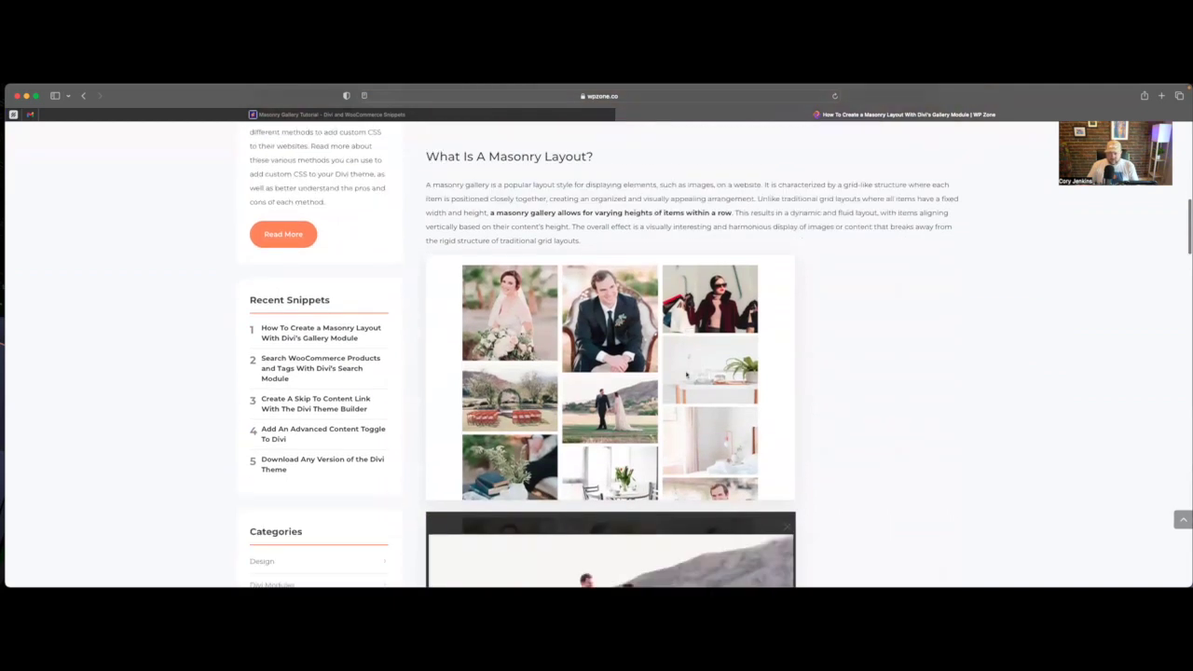
pyautogui.scroll(-1, 687, 375)
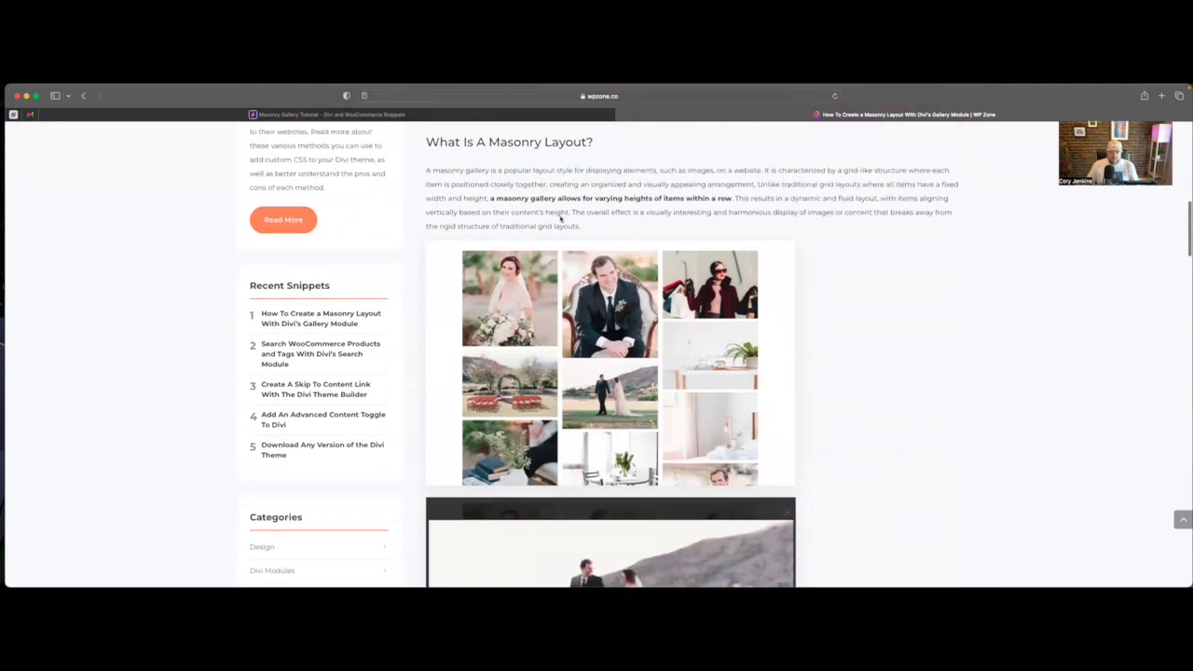
pyautogui.scroll(-3, 610, 354)
pyautogui.scroll(-12, 519, 195)
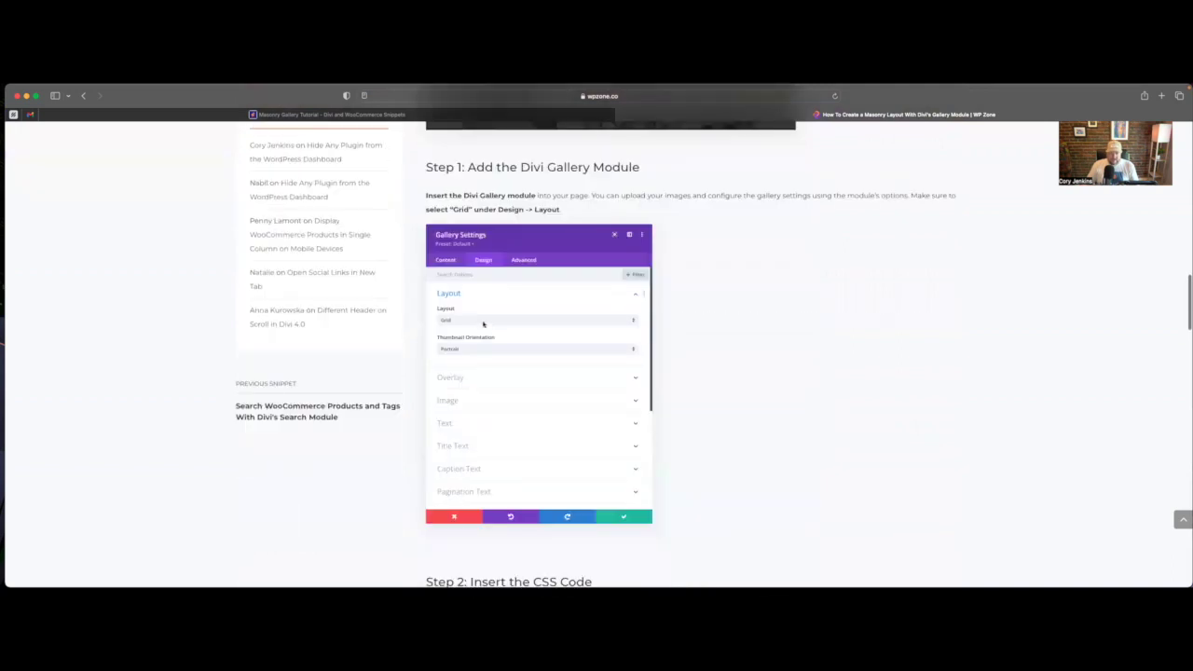
# Read Step 2 of the article, examining the listed methods for adding custom CSS to a Divi site
pyautogui.scroll(-5, 572, 365)
pyautogui.scroll(-6, 572, 357)
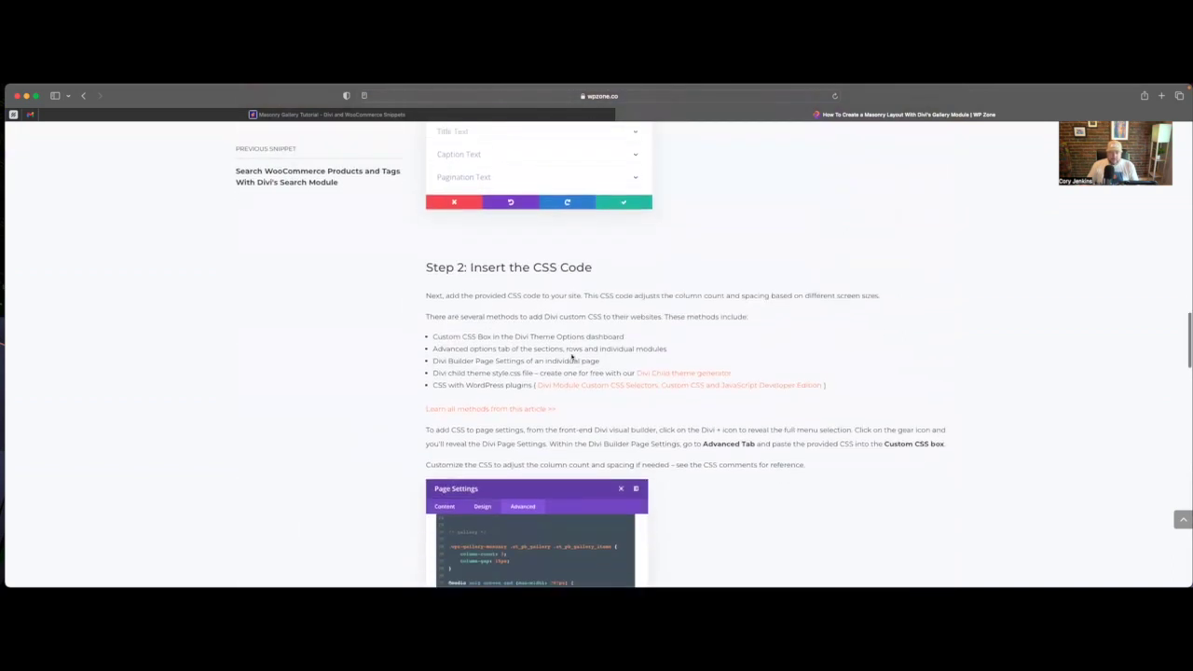
pyautogui.scroll(1, 571, 355)
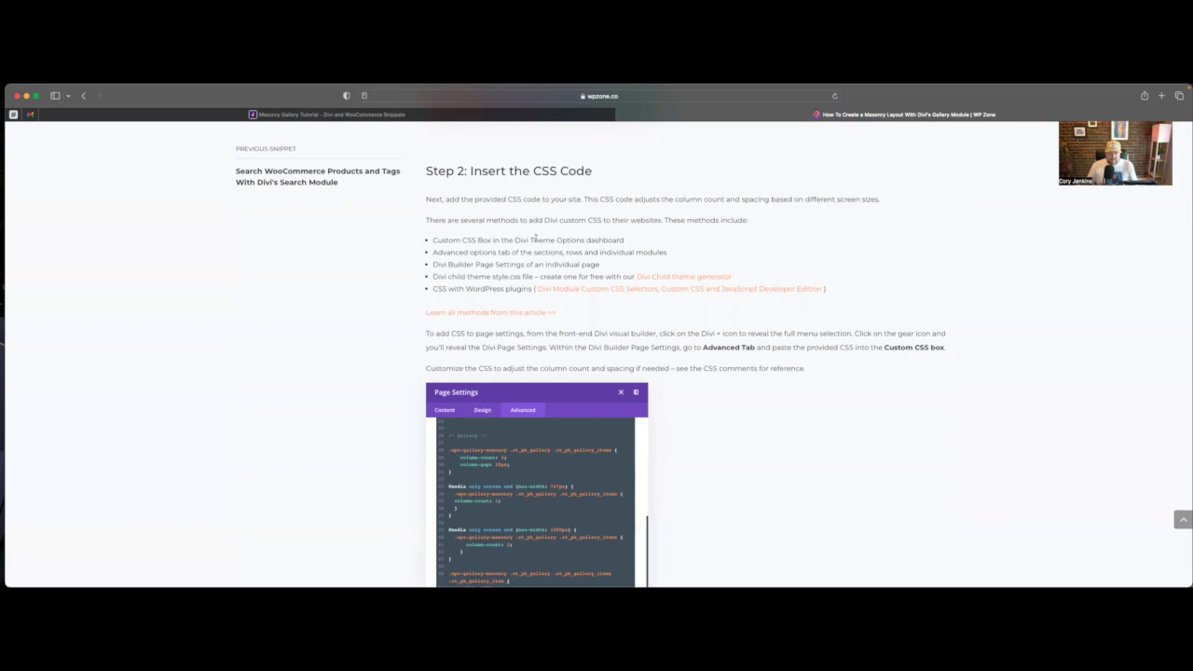
pyautogui.moveTo(515, 239); pyautogui.dragTo(603, 240)
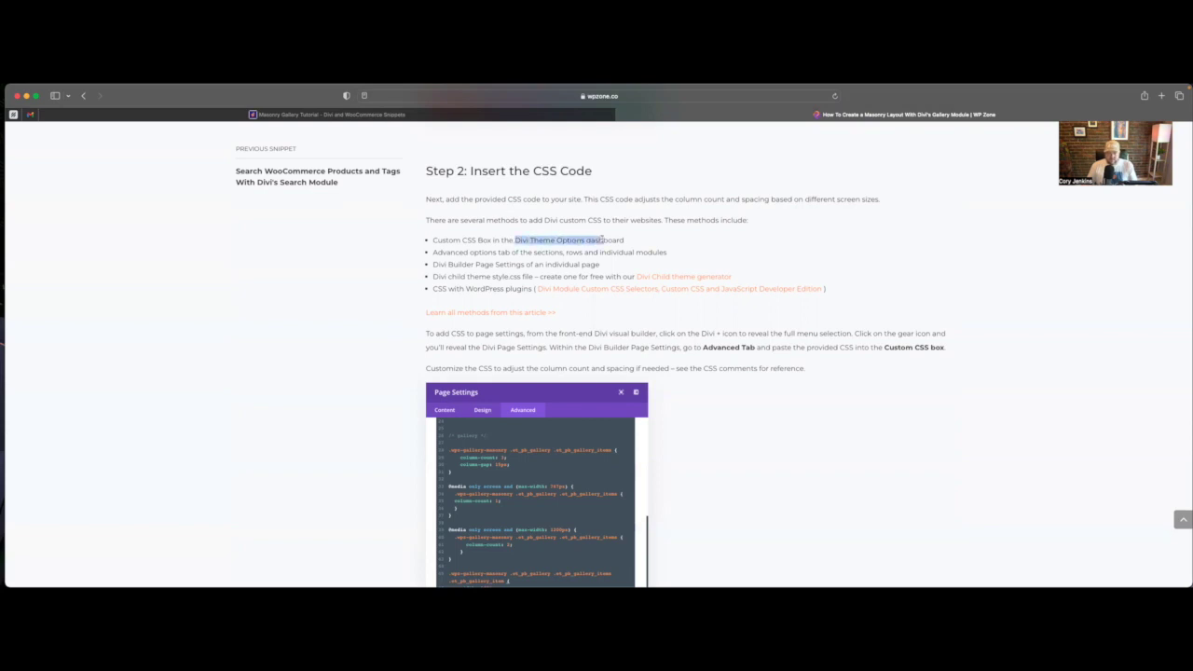
pyautogui.click(601, 240)
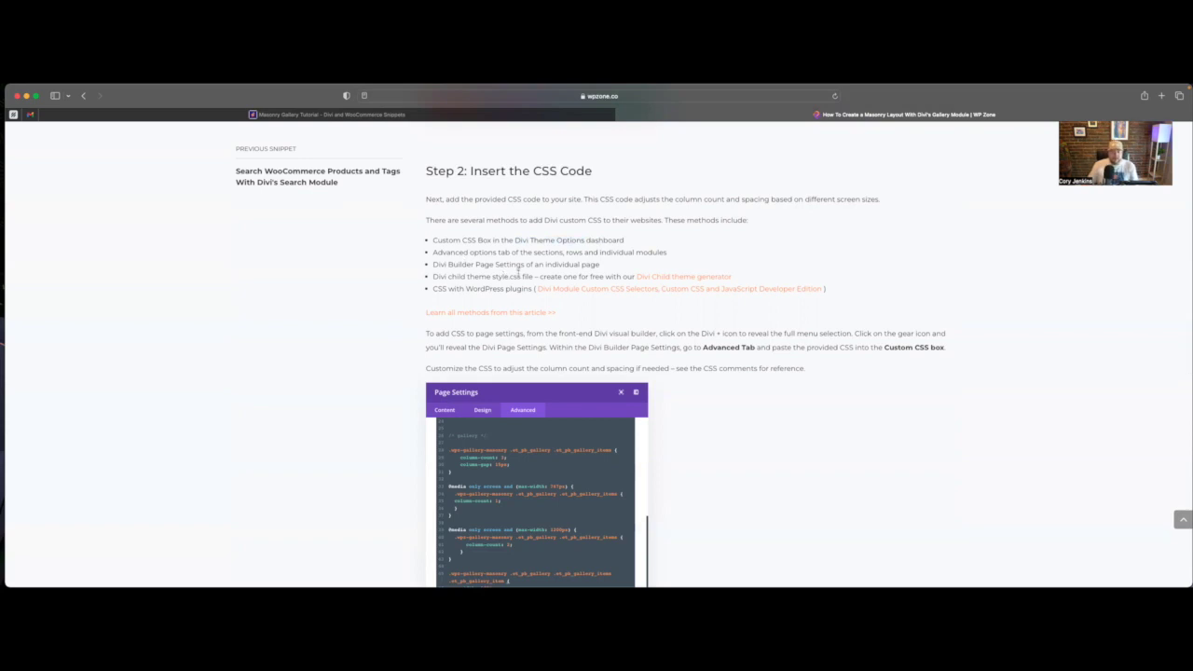
pyautogui.scroll(-1, 531, 275)
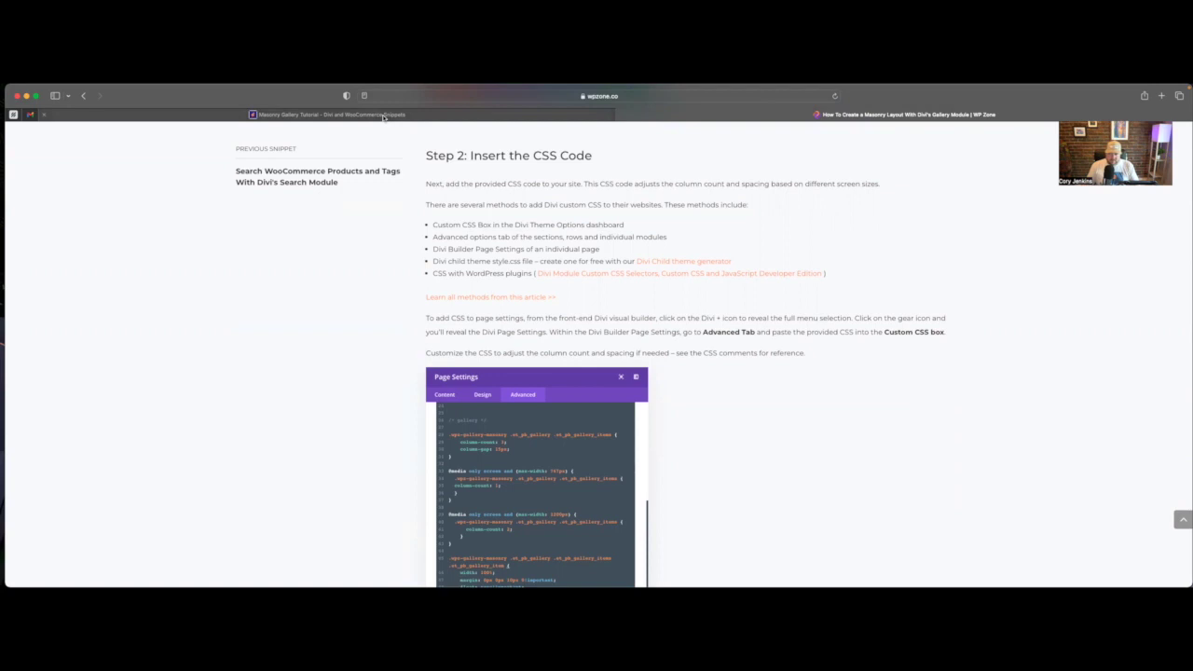
pyautogui.moveTo(383, 116)
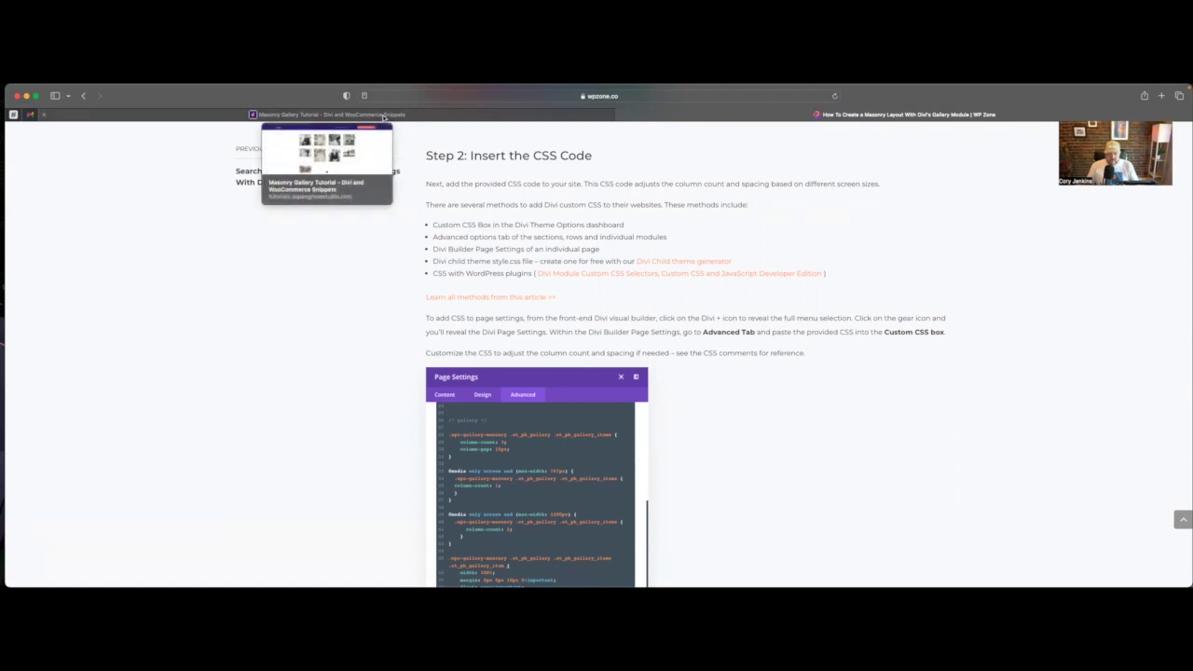
# Copy the complete masonry gallery CSS snippet from the code block below Step 2 to the clipboard
pyautogui.scroll(-2, 694, 286)
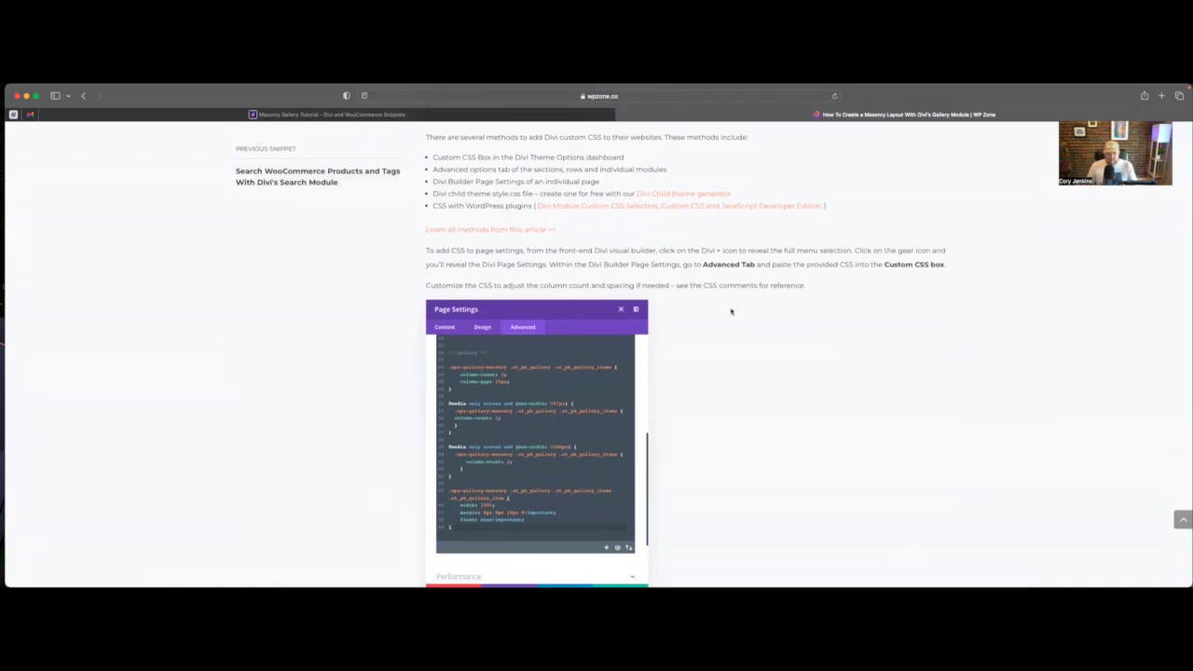
pyautogui.scroll(-1, 732, 313)
pyautogui.scroll(-3, 732, 312)
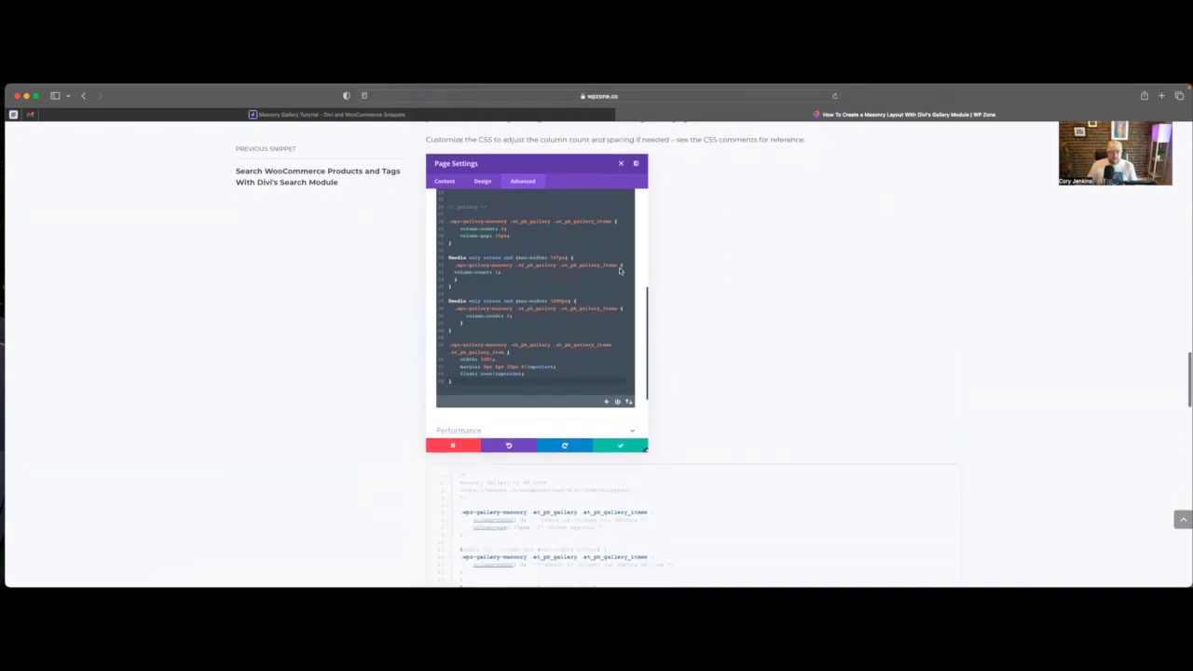
pyautogui.scroll(-5, 565, 274)
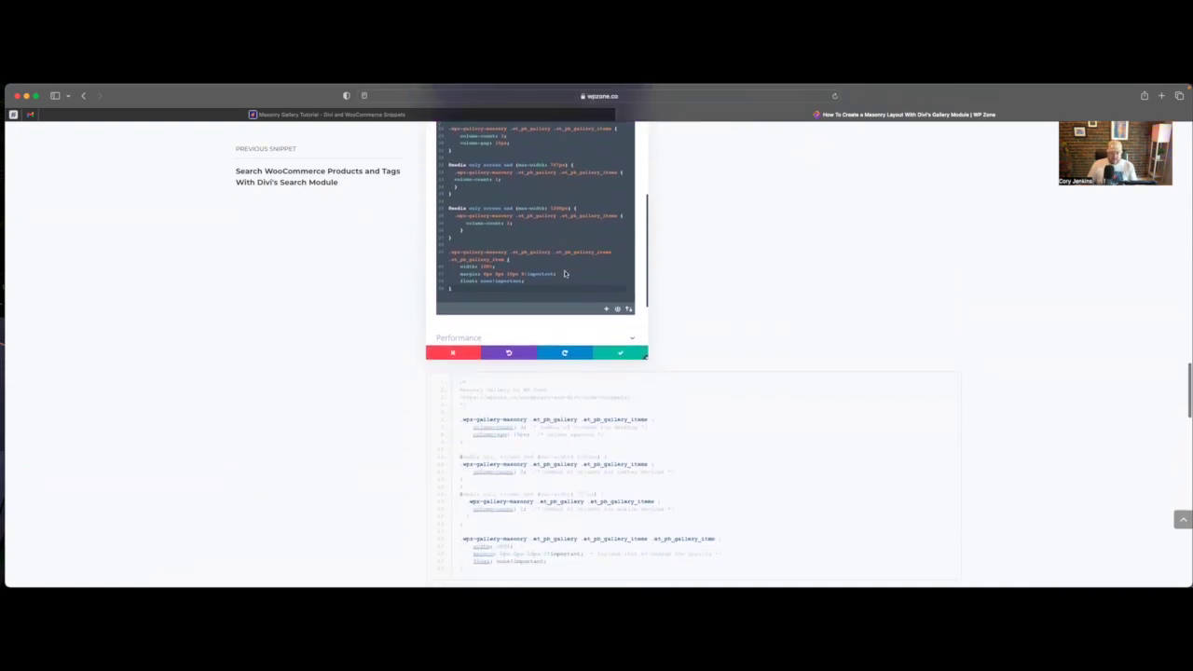
pyautogui.scroll(-1, 565, 274)
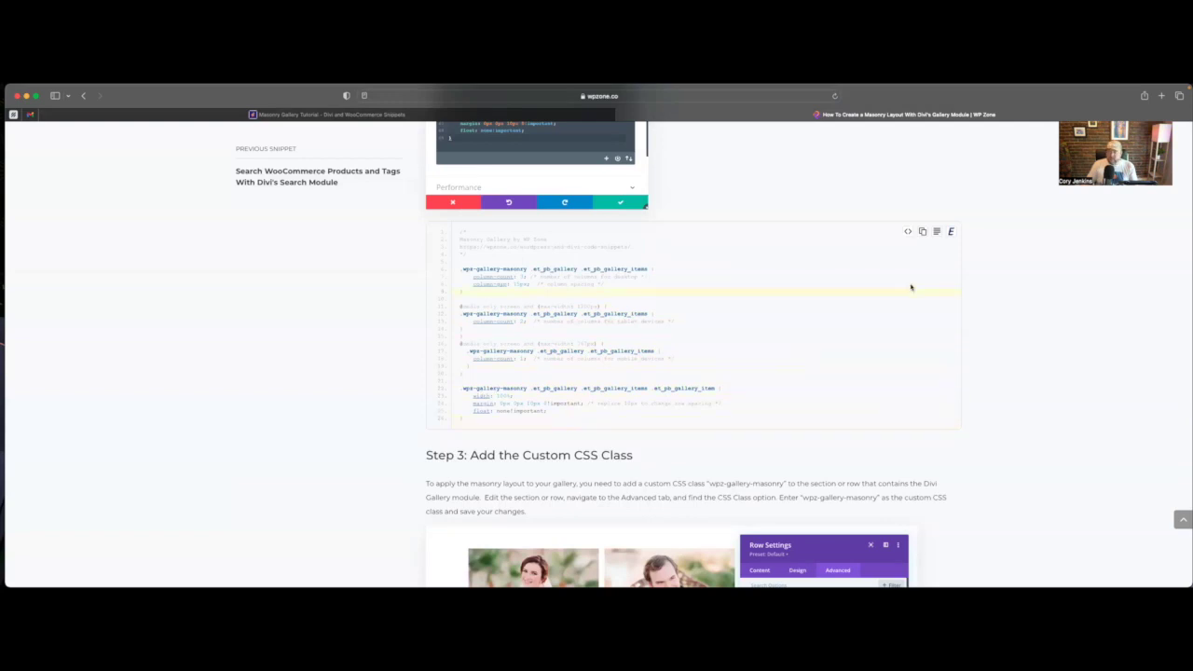
pyautogui.click(922, 231)
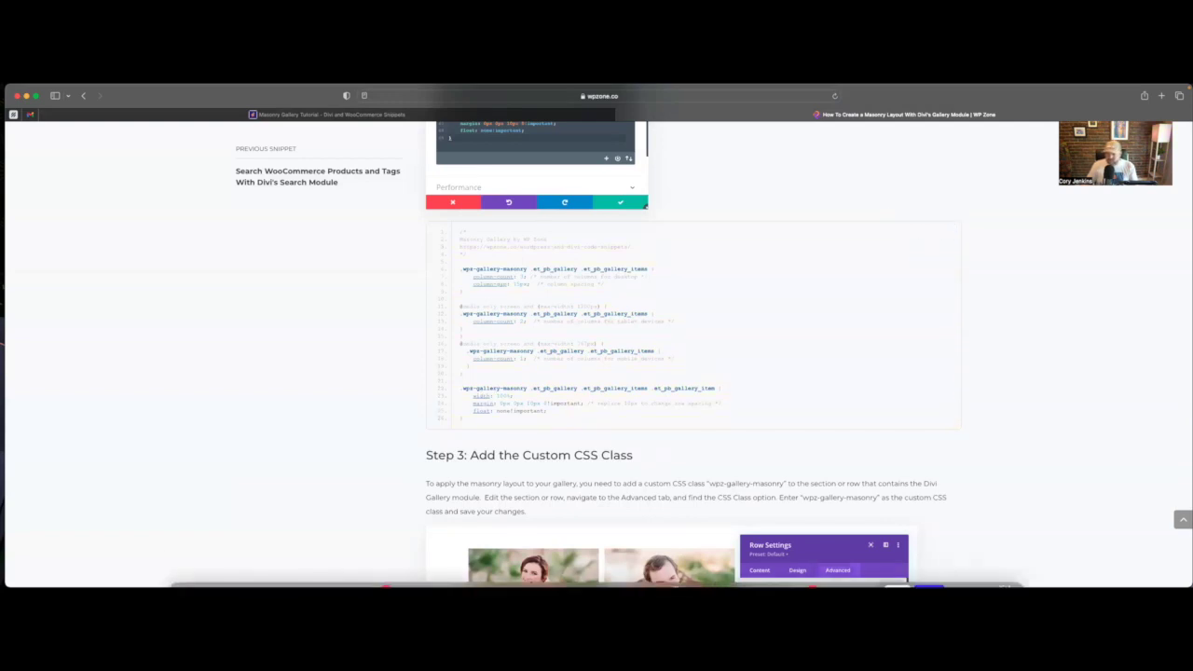
# Return to the Masonry Gallery Tutorial page, place the copied masonry gallery snippet in the page's custom CSS, and save the page settings
pyautogui.click(502, 574)
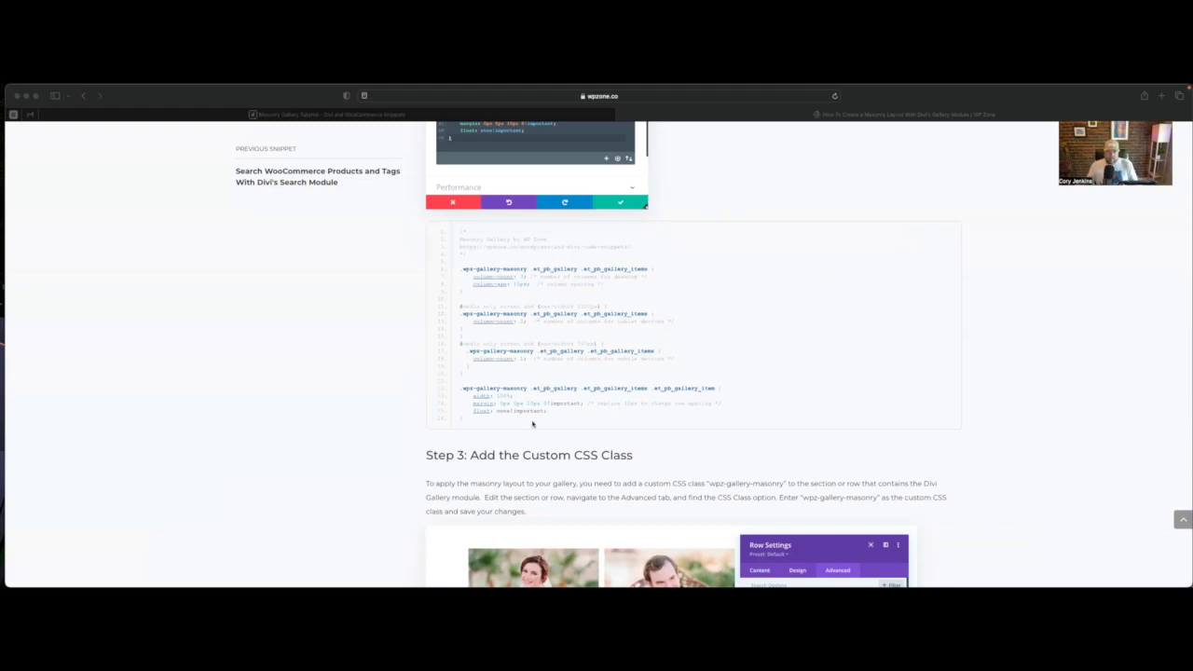
pyautogui.click(339, 115)
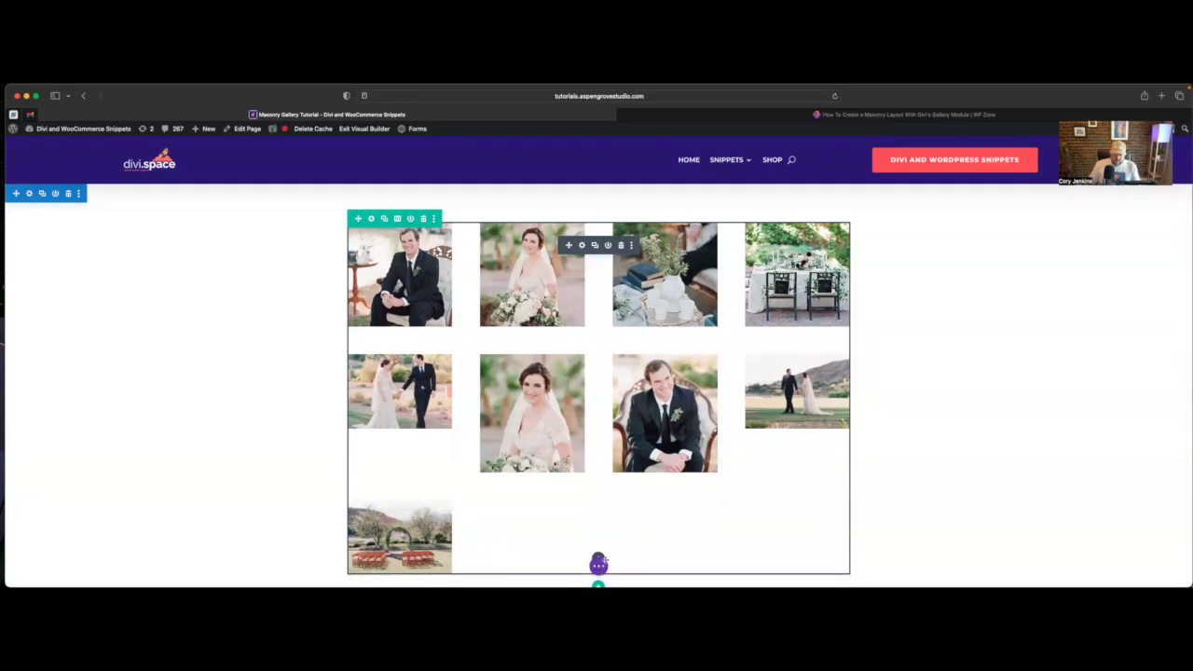
pyautogui.click(598, 563)
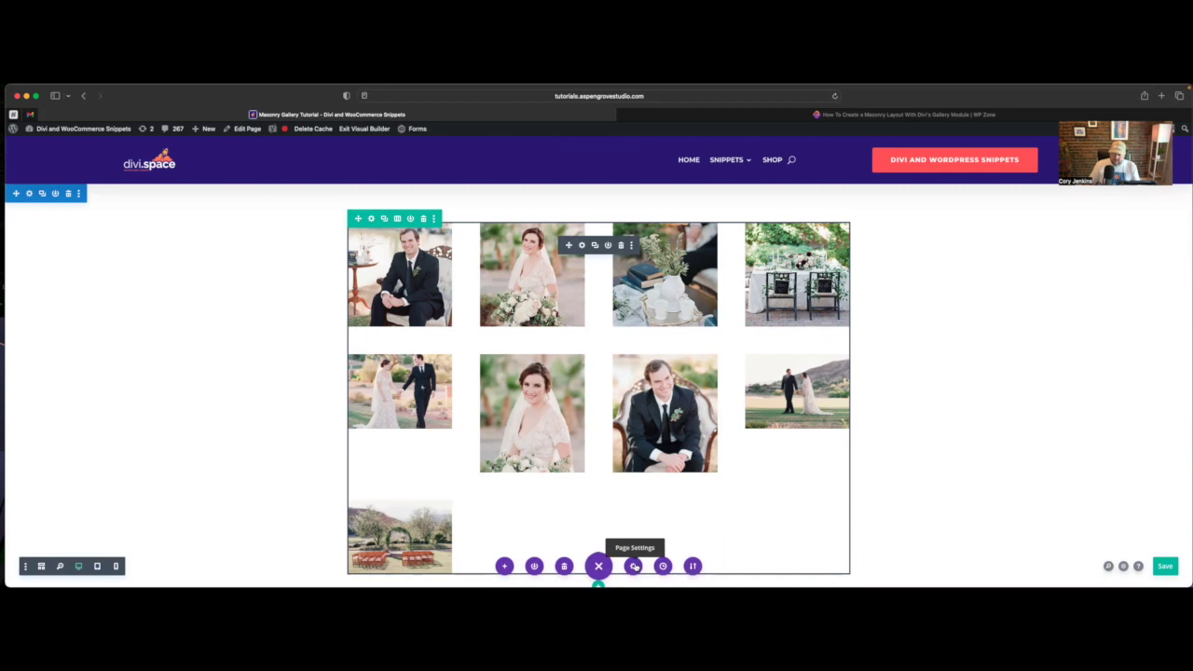
pyautogui.click(634, 566)
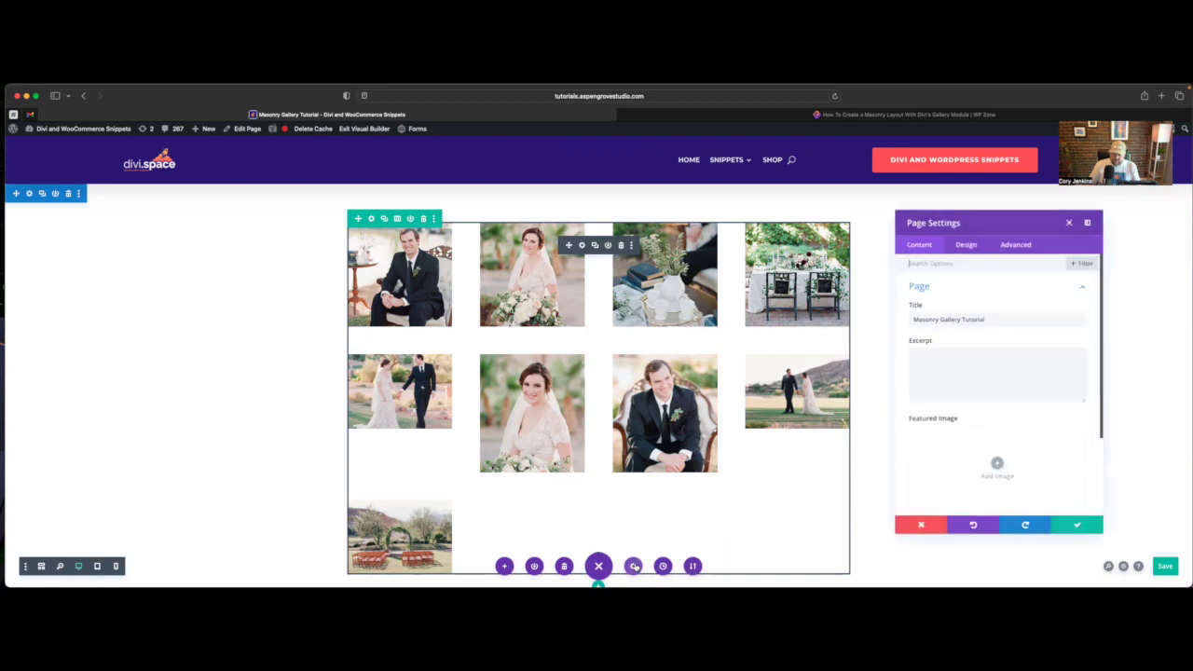
pyautogui.click(1013, 248)
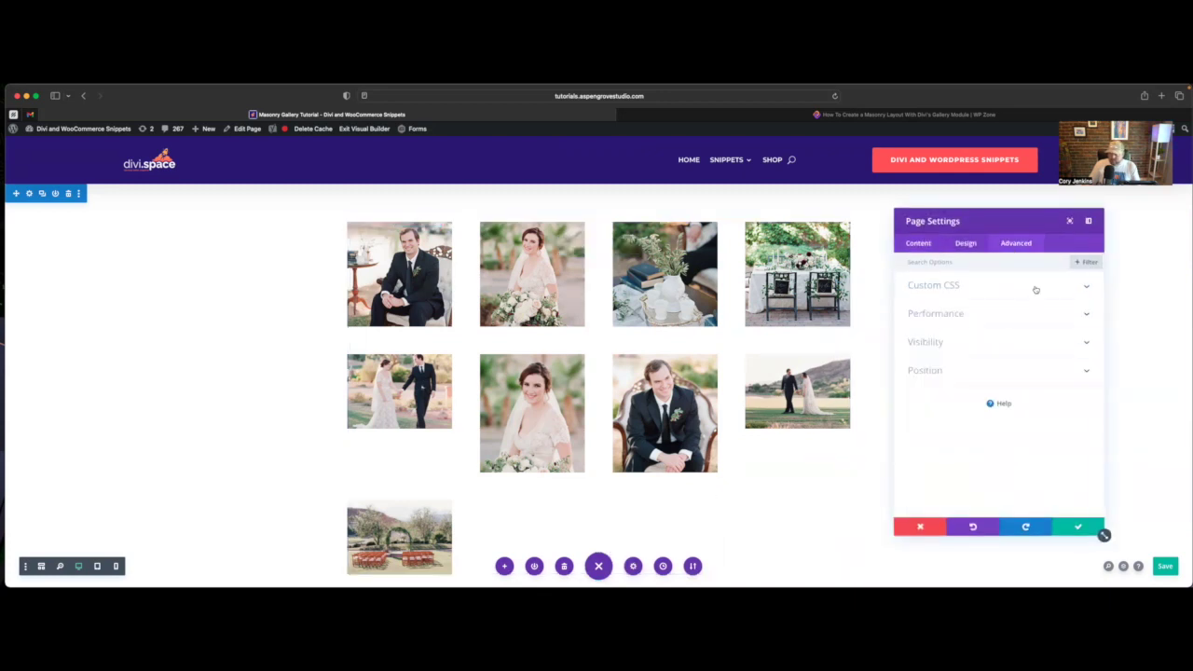
pyautogui.click(1035, 290)
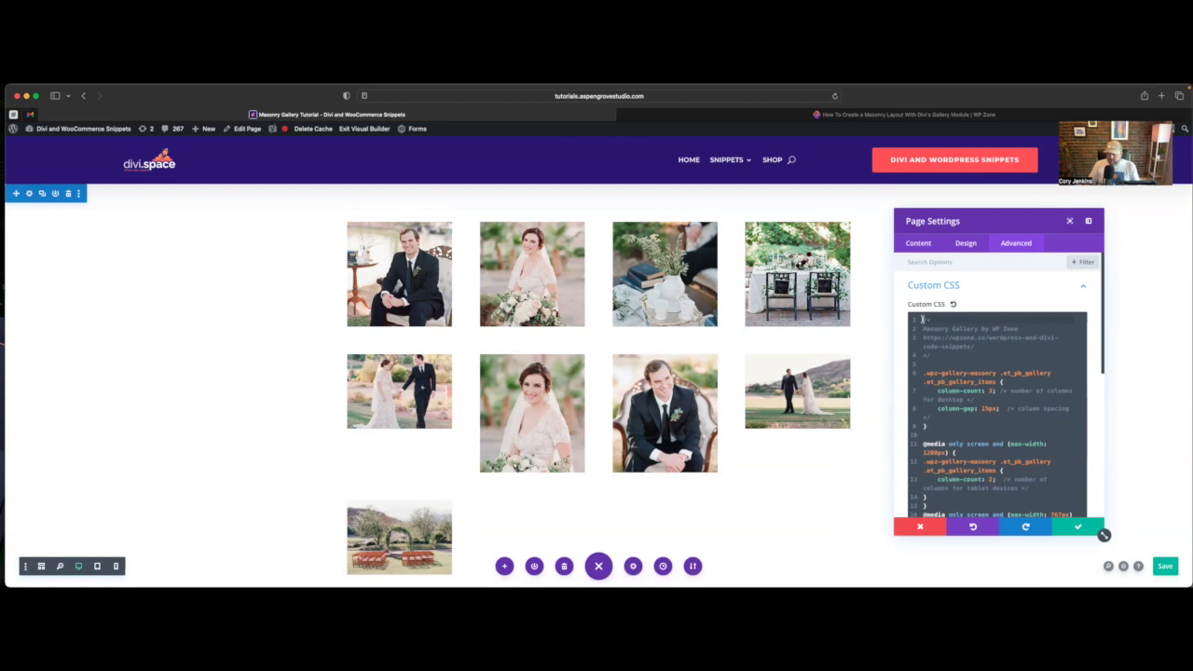
pyautogui.moveTo(923, 319); pyautogui.dragTo(1017, 385)
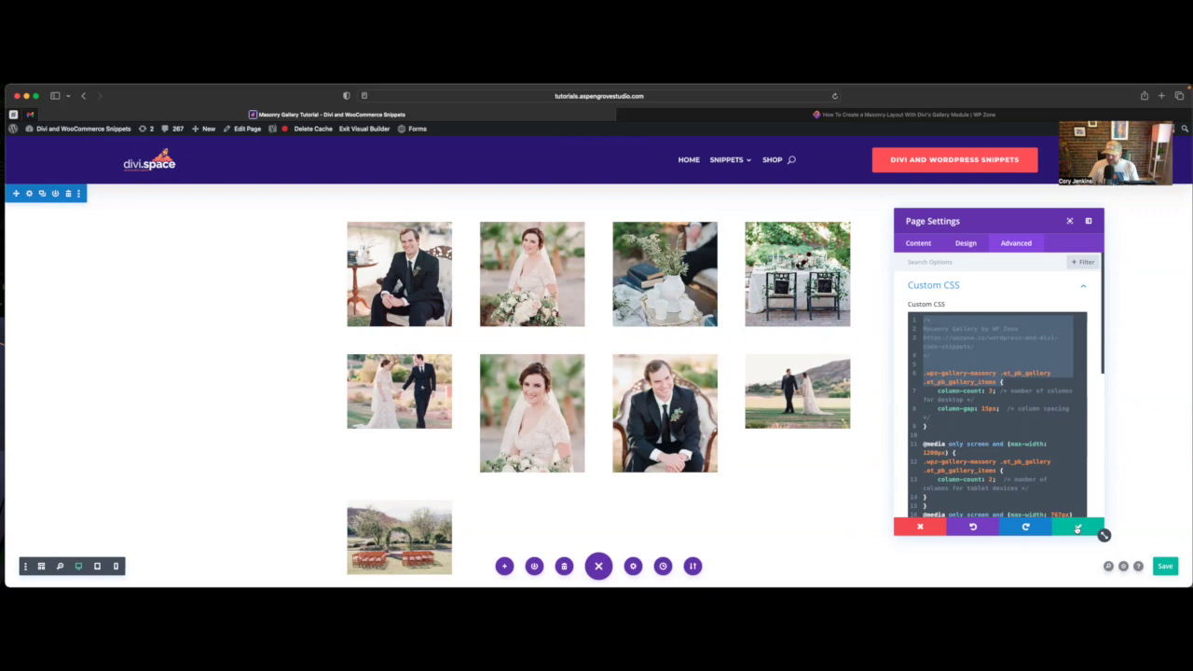
pyautogui.click(1077, 529)
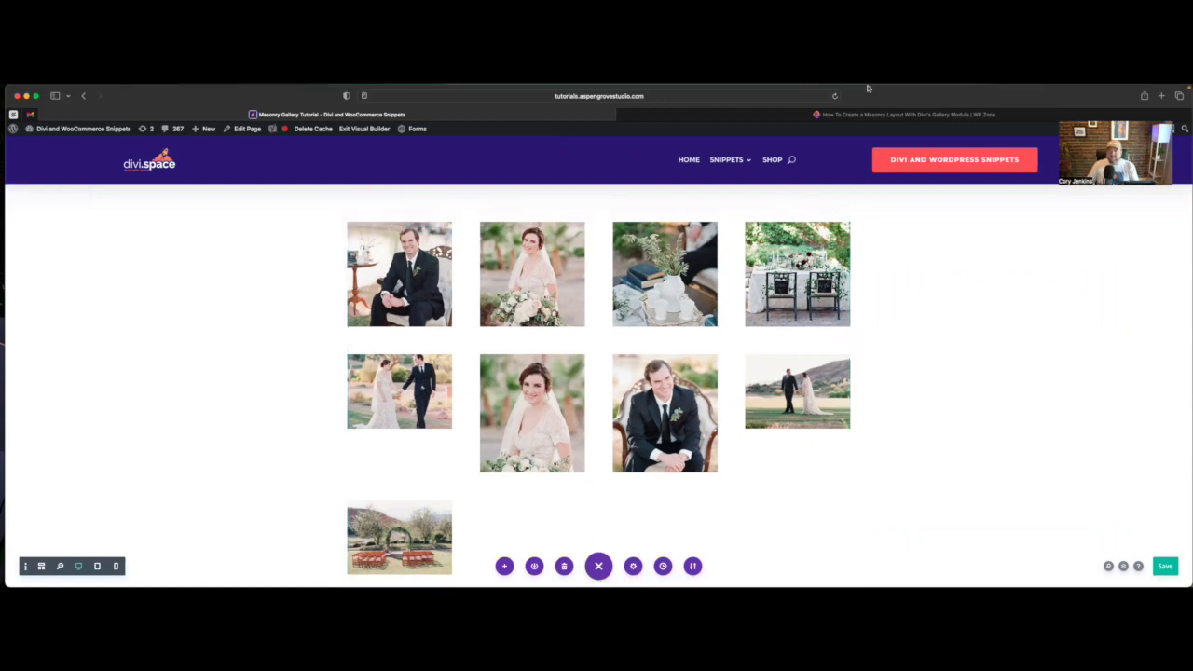
# Copy the class name wpz-gallery-masonry from Step 3 of the WP Zone masonry layout article
pyautogui.click(904, 114)
pyautogui.scroll(-3, 812, 383)
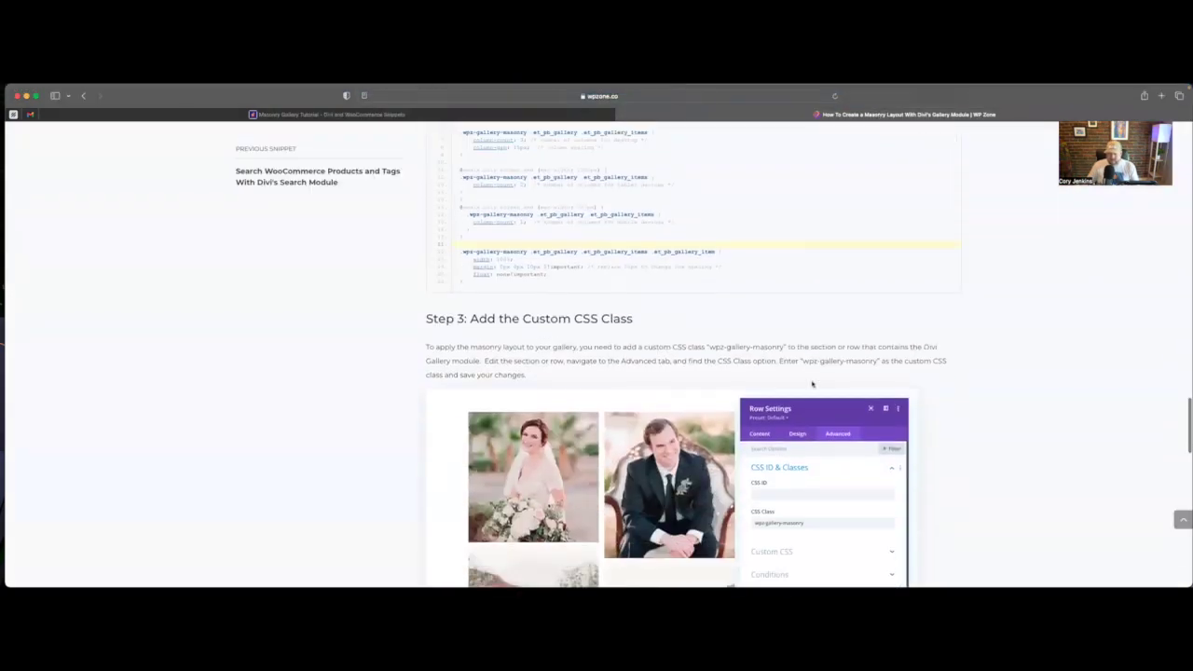
pyautogui.scroll(-2, 524, 316)
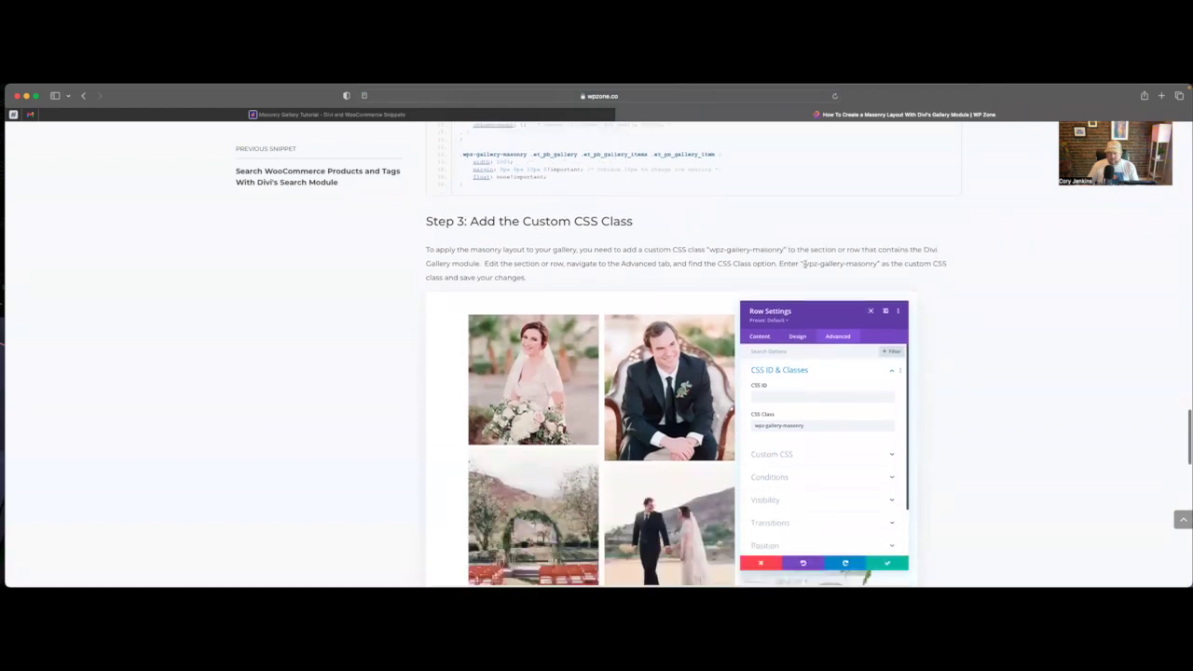
pyautogui.moveTo(802, 265); pyautogui.dragTo(874, 265)
pyautogui.press('super+c')
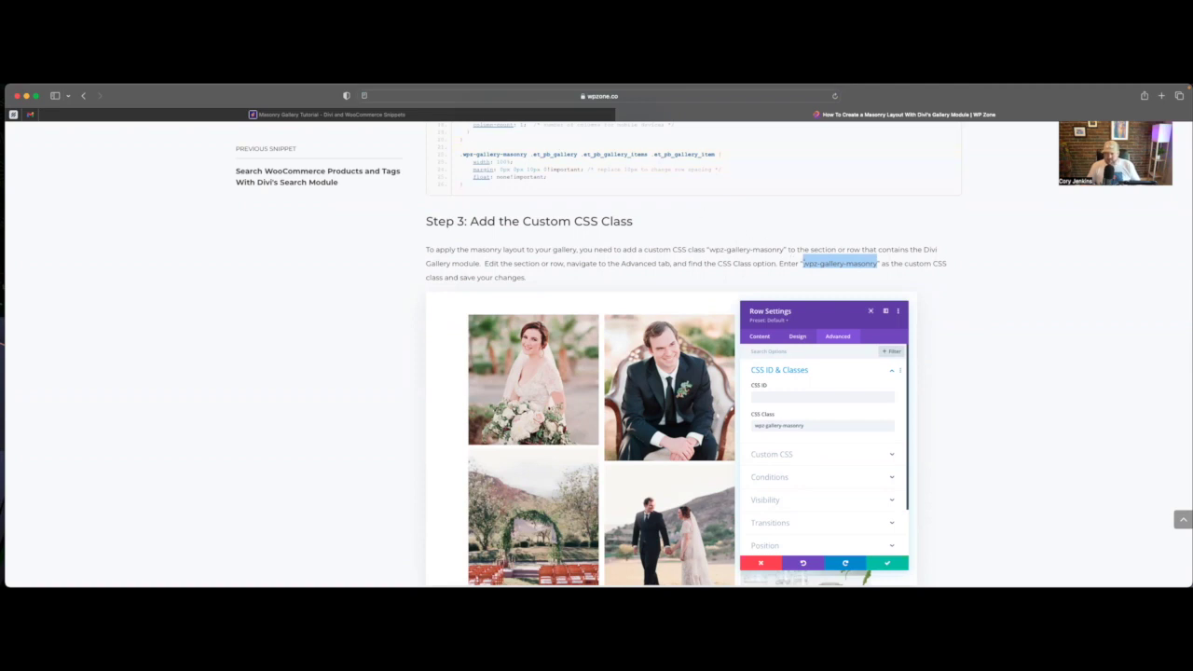
pyautogui.click(822, 264)
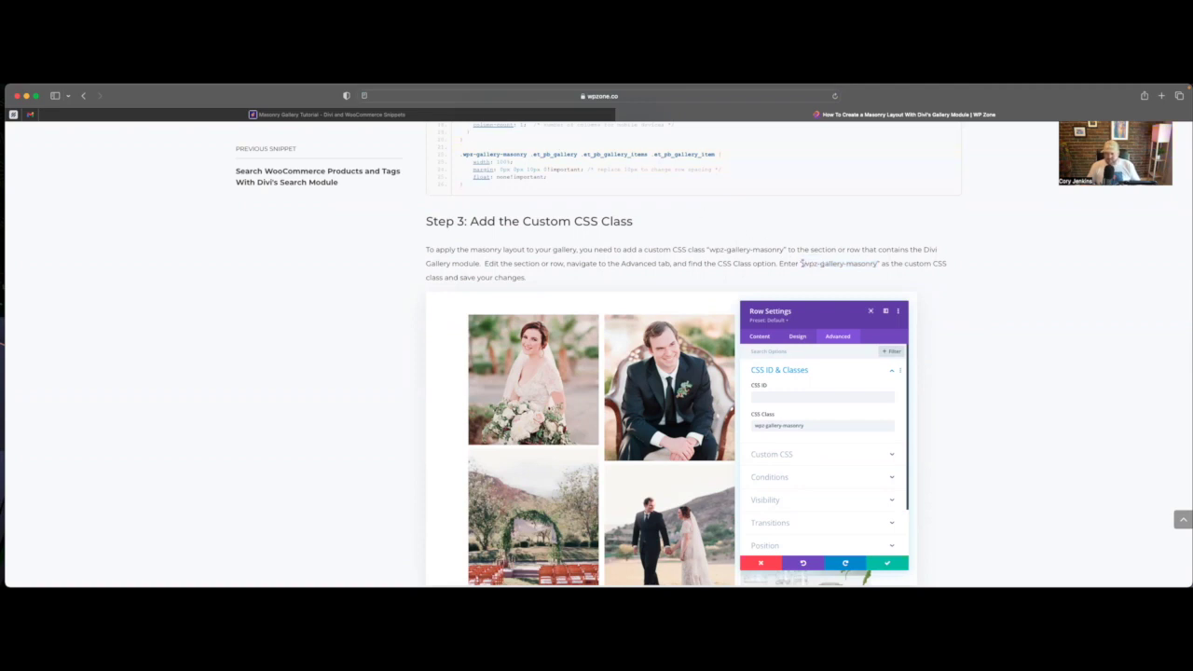
# Back on the gallery page, set the CSS class of the row containing the gallery to wpz-gallery-masonry
pyautogui.click(532, 113)
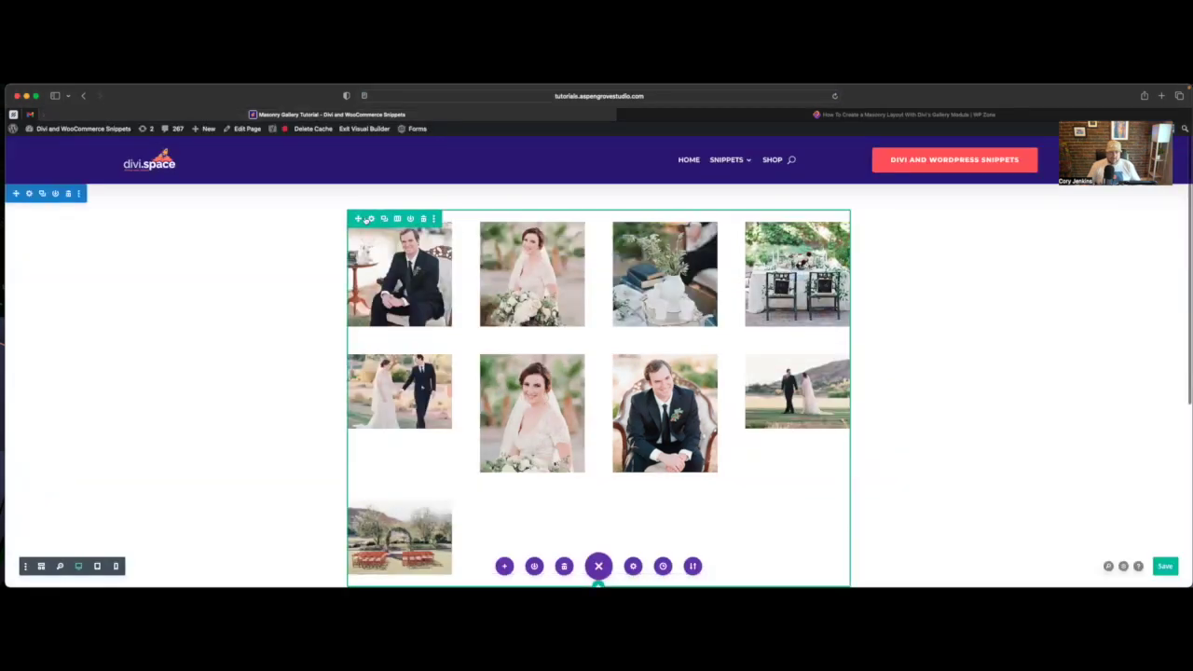
pyautogui.click(371, 219)
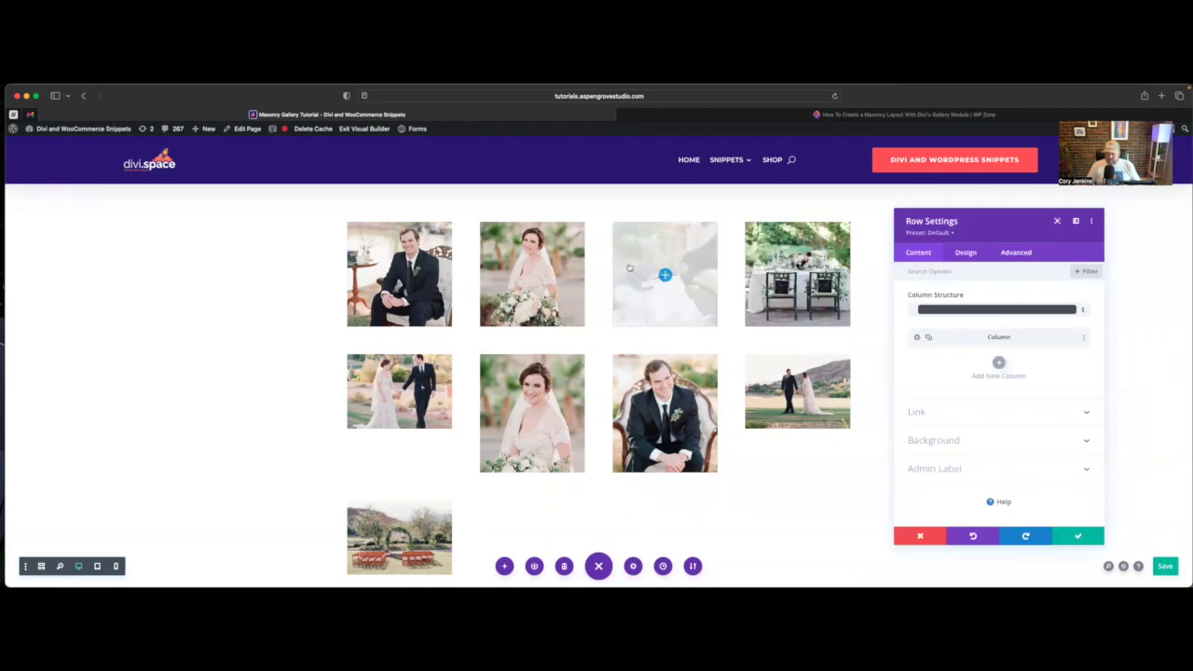
pyautogui.click(1024, 259)
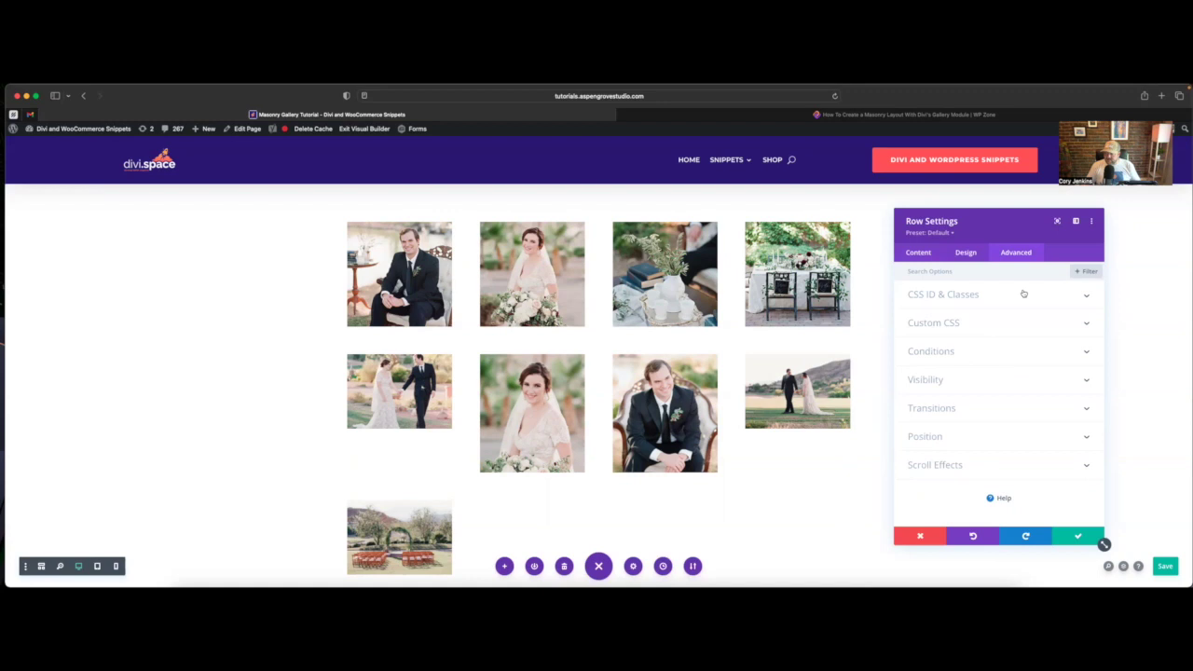
pyautogui.click(1023, 294)
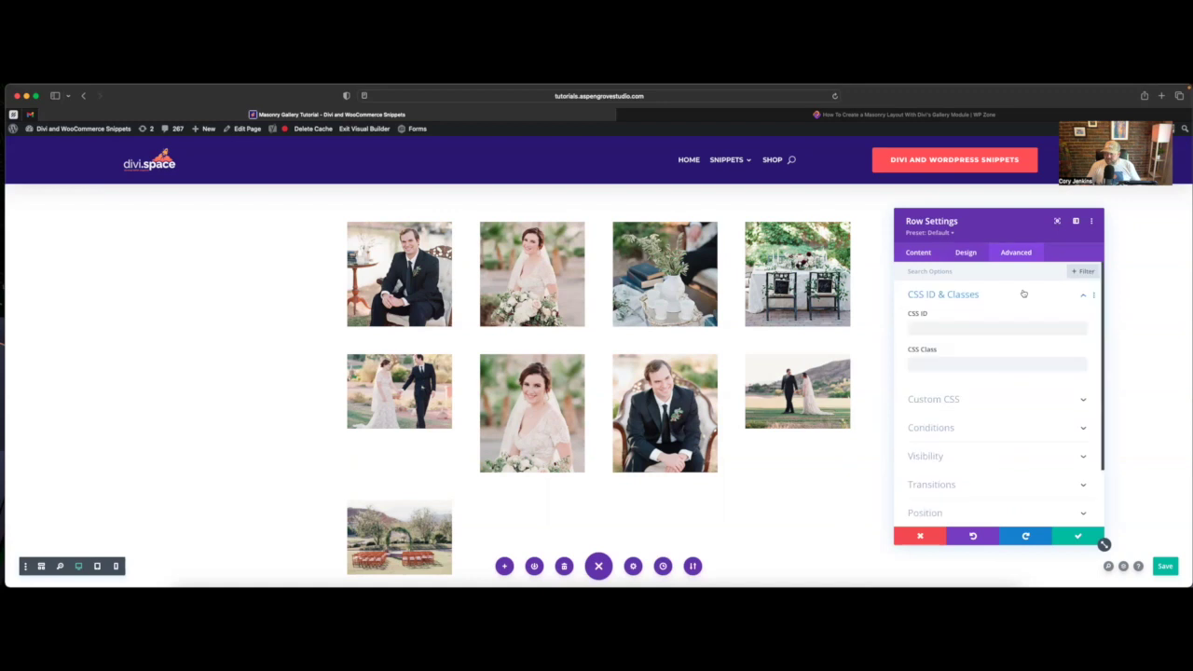
pyautogui.click(933, 360)
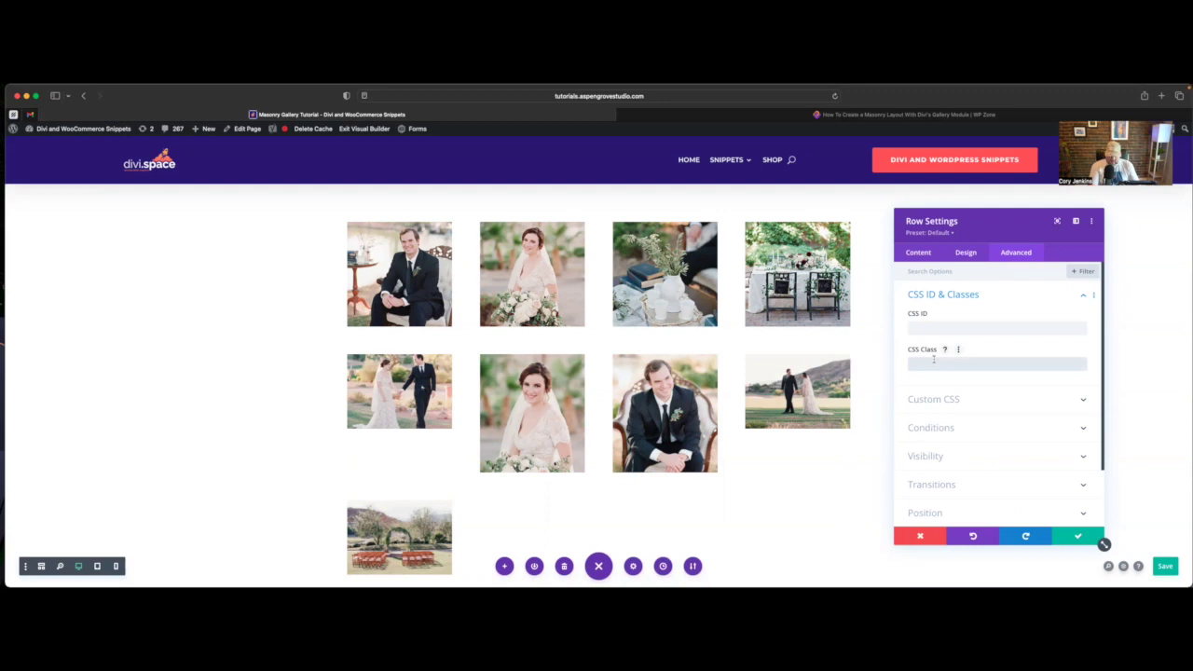
pyautogui.press('super+v')
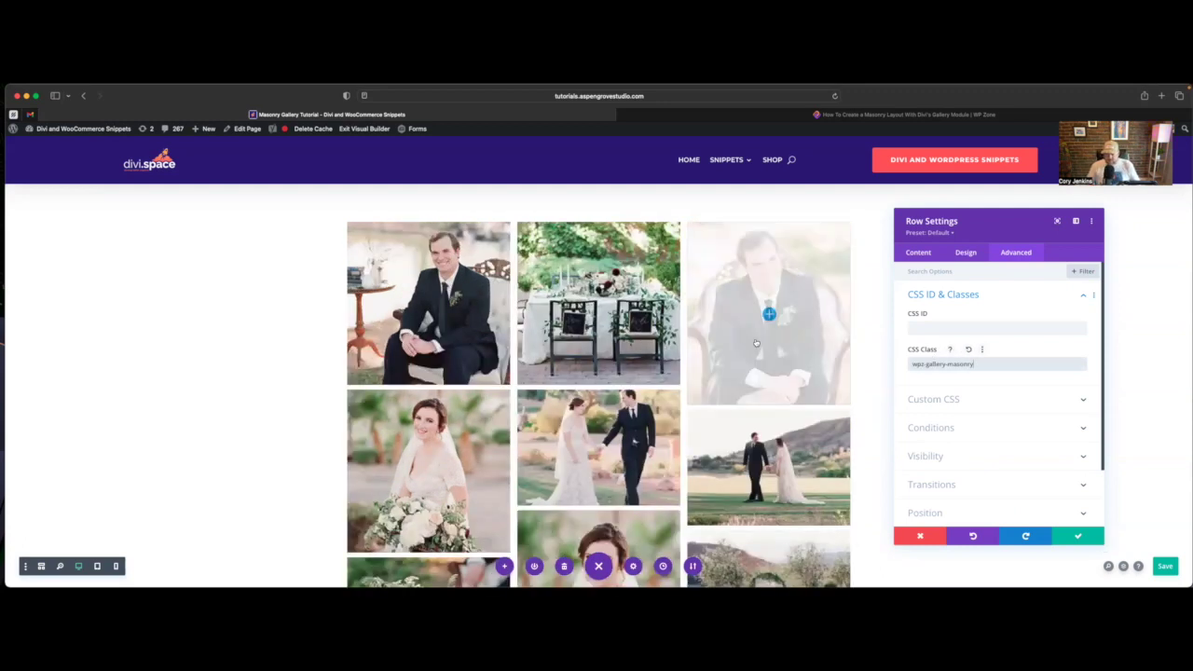
# Compare the gallery layout with and without the row's CSS class by removing wpz-gallery-masonry and restoring it
pyautogui.scroll(-3, 756, 343)
pyautogui.scroll(3, 757, 343)
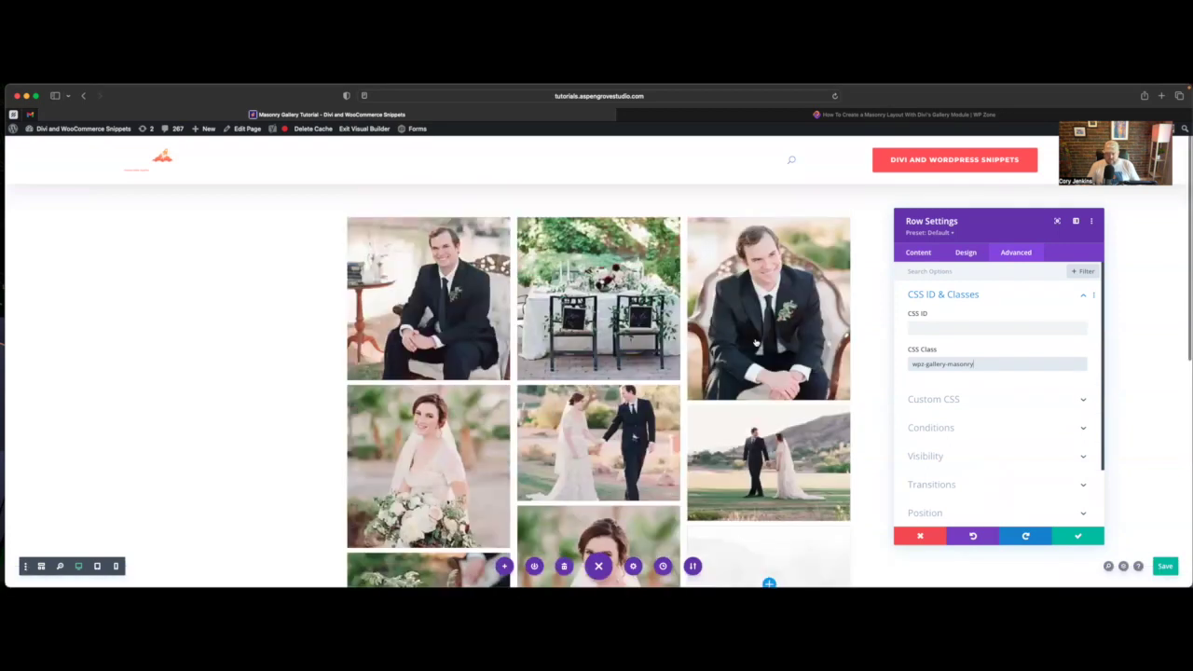
pyautogui.moveTo(977, 364); pyautogui.dragTo(879, 364)
pyautogui.press('super+c')
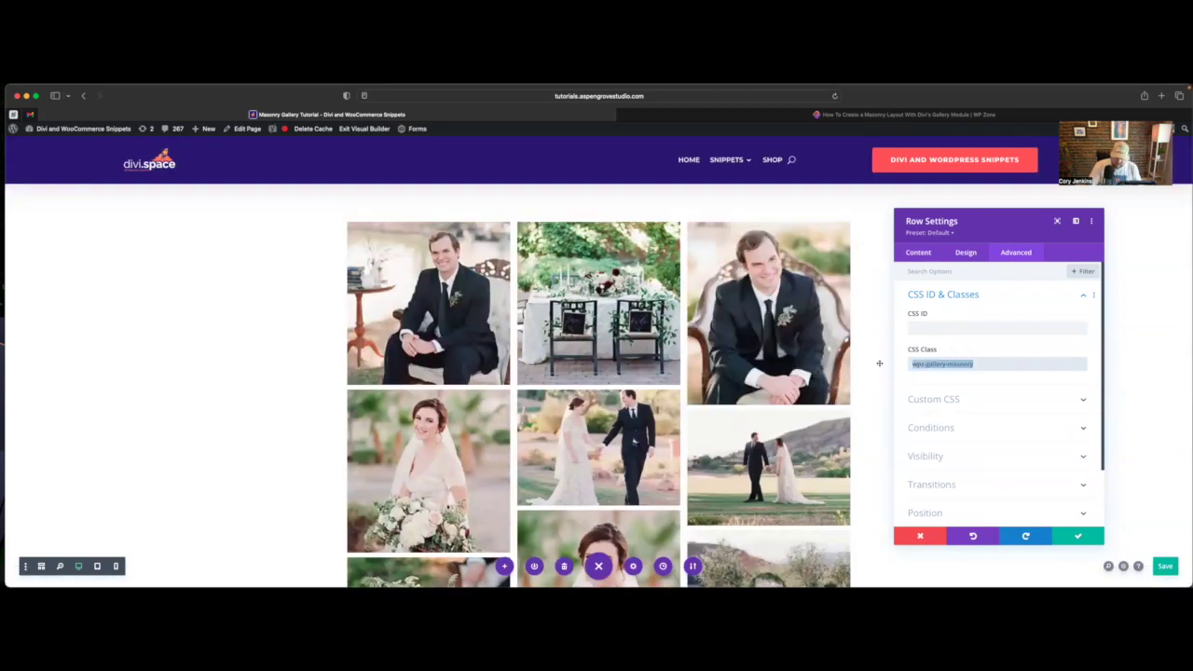
pyautogui.press('BackSpace')
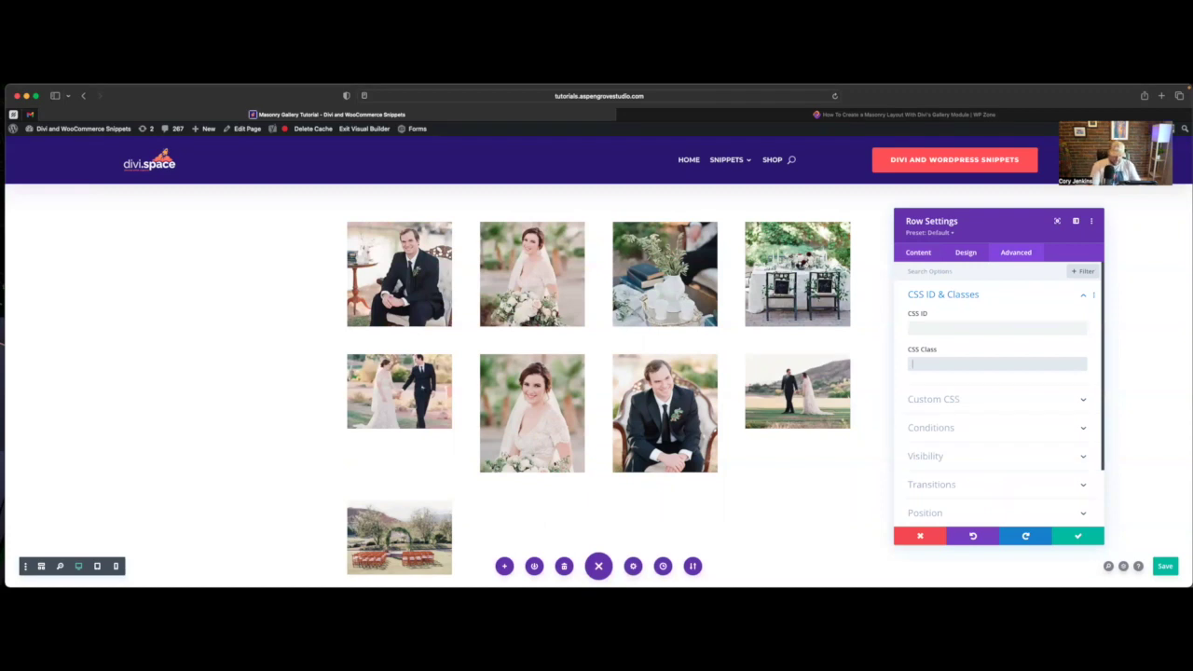
pyautogui.press('super+v')
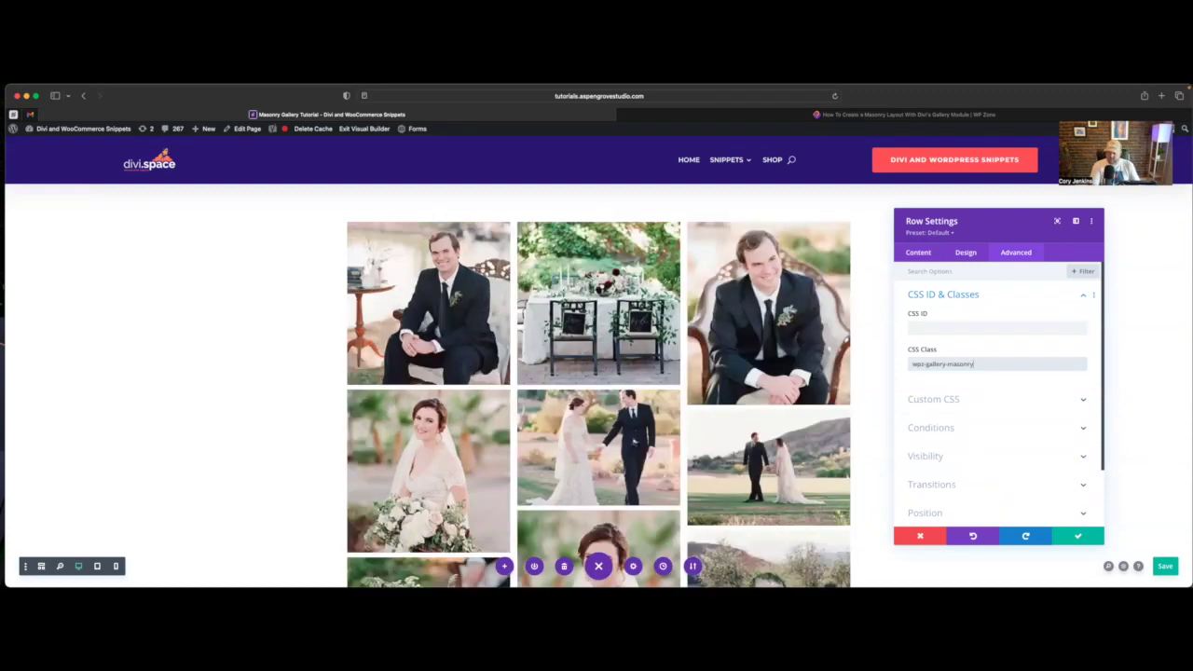
# Save the row settings and look over the whole masonry gallery on the page
pyautogui.click(1066, 533)
pyautogui.scroll(-1, 886, 445)
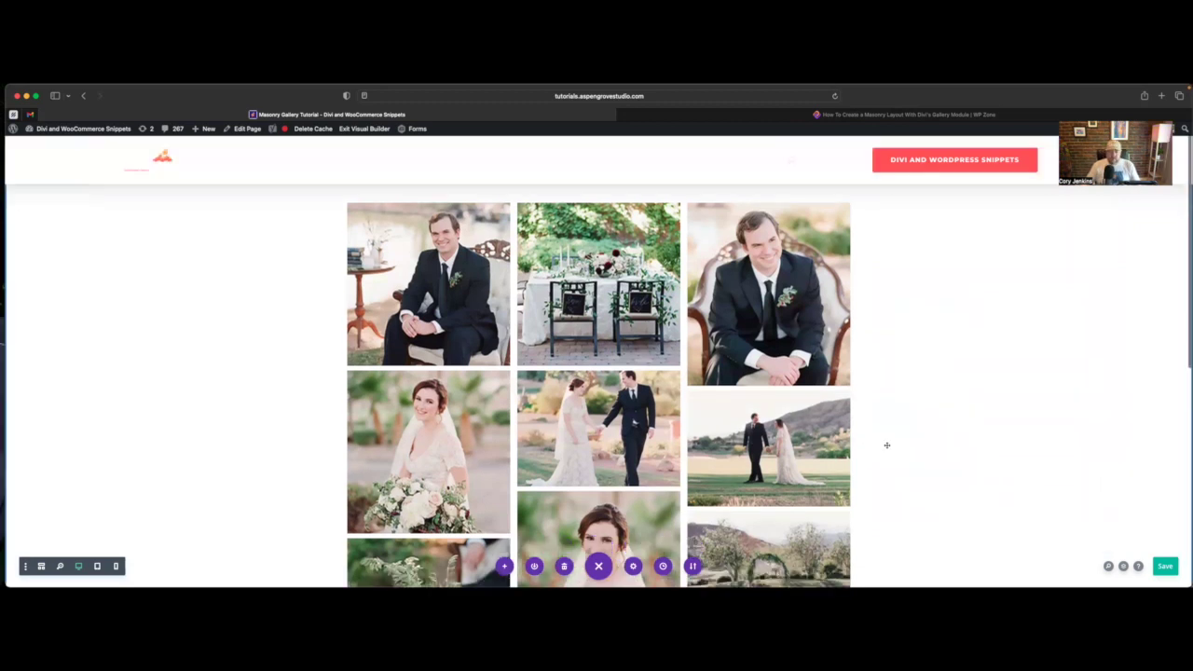
pyautogui.scroll(-2, 886, 445)
pyautogui.scroll(2, 873, 400)
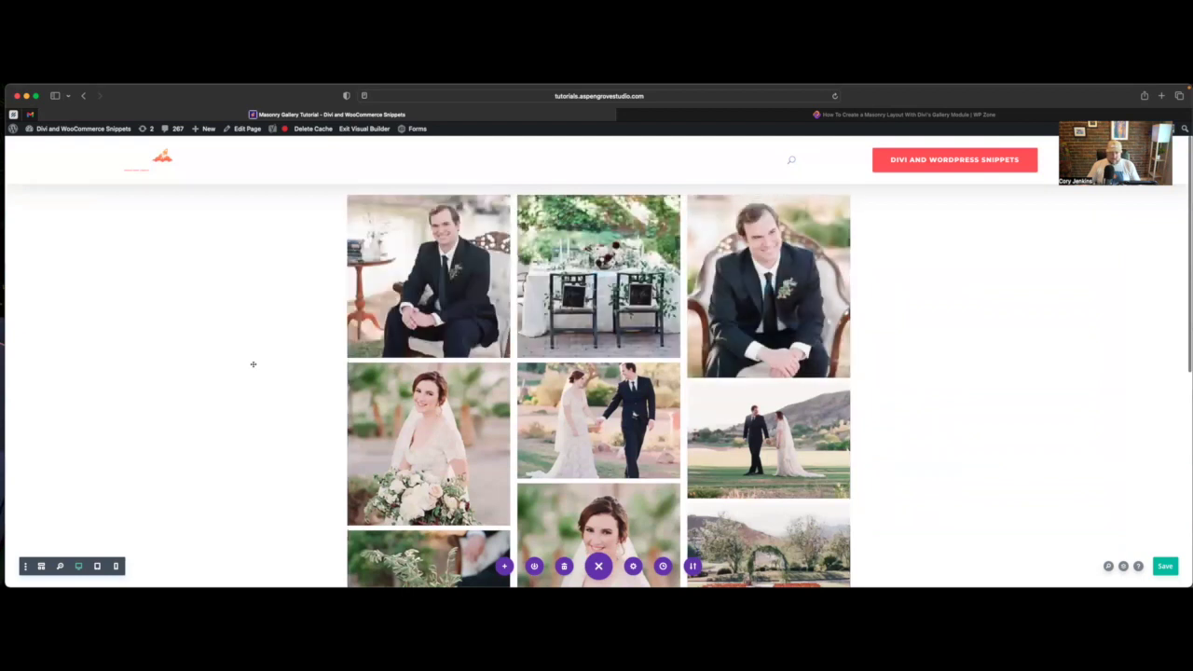
pyautogui.scroll(-3, 252, 363)
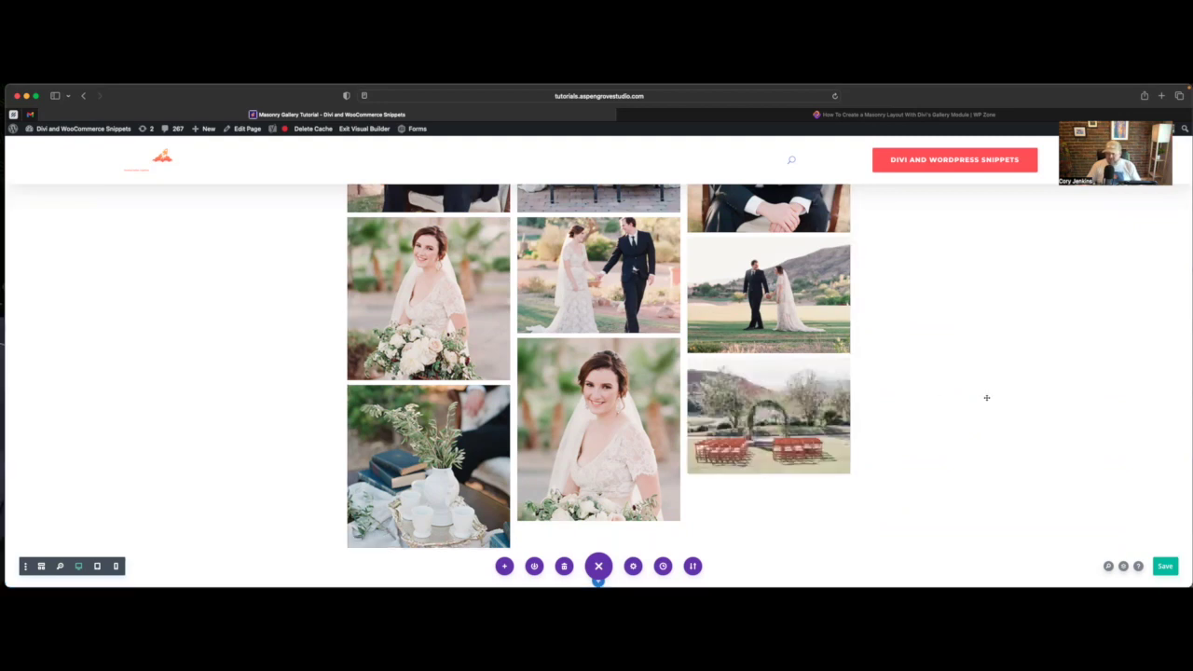
pyautogui.scroll(3, 1147, 482)
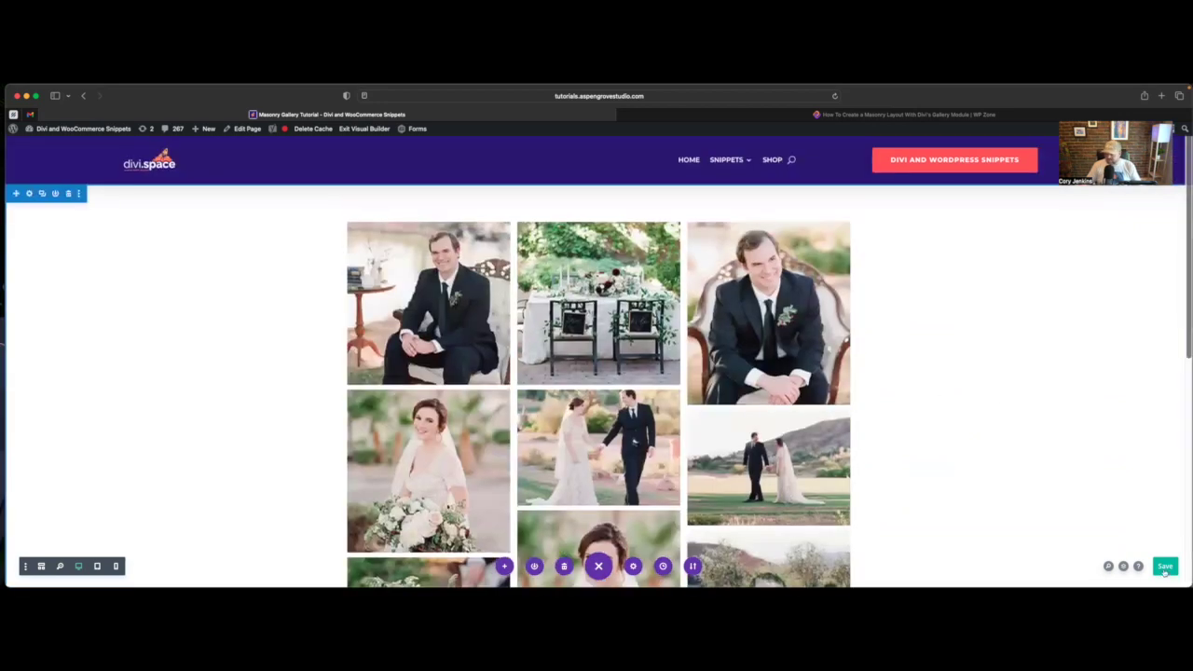